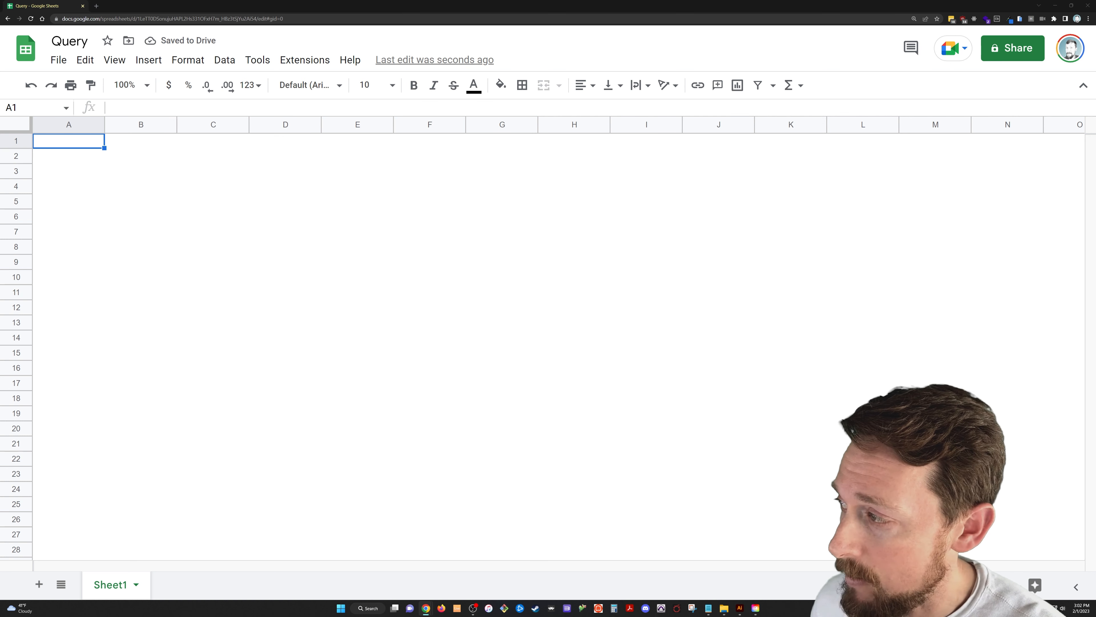
- Enter the headers Person, Task and Day in B2:D2 and fill the rows beneath, B3:C19, with people and their tasks
left_click(141, 161)
type("Person\tTask\tDay")
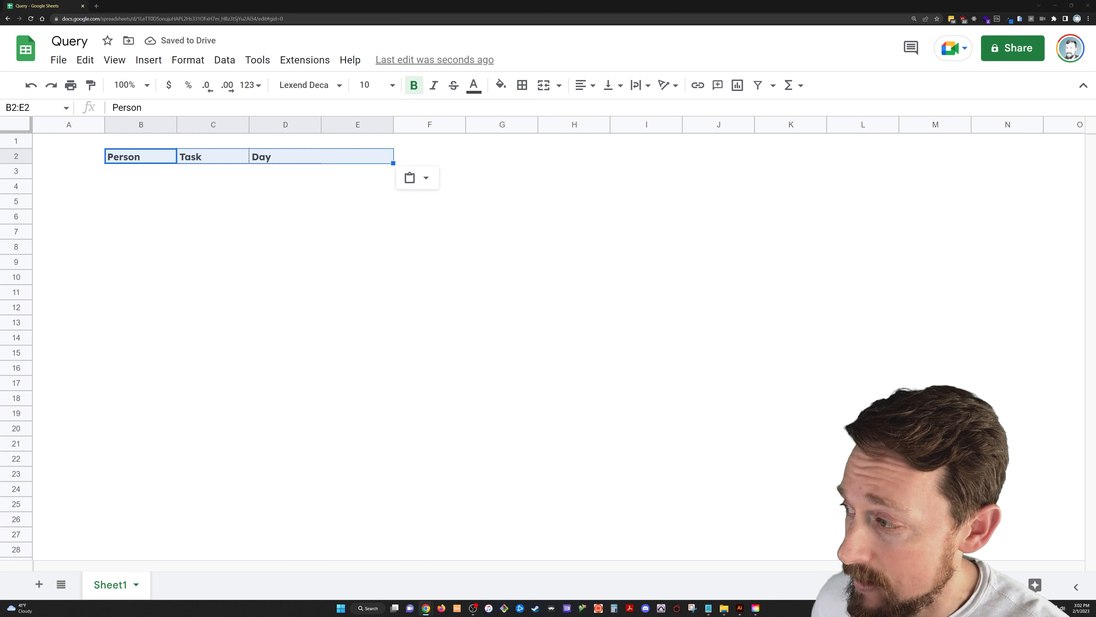
key("Down")
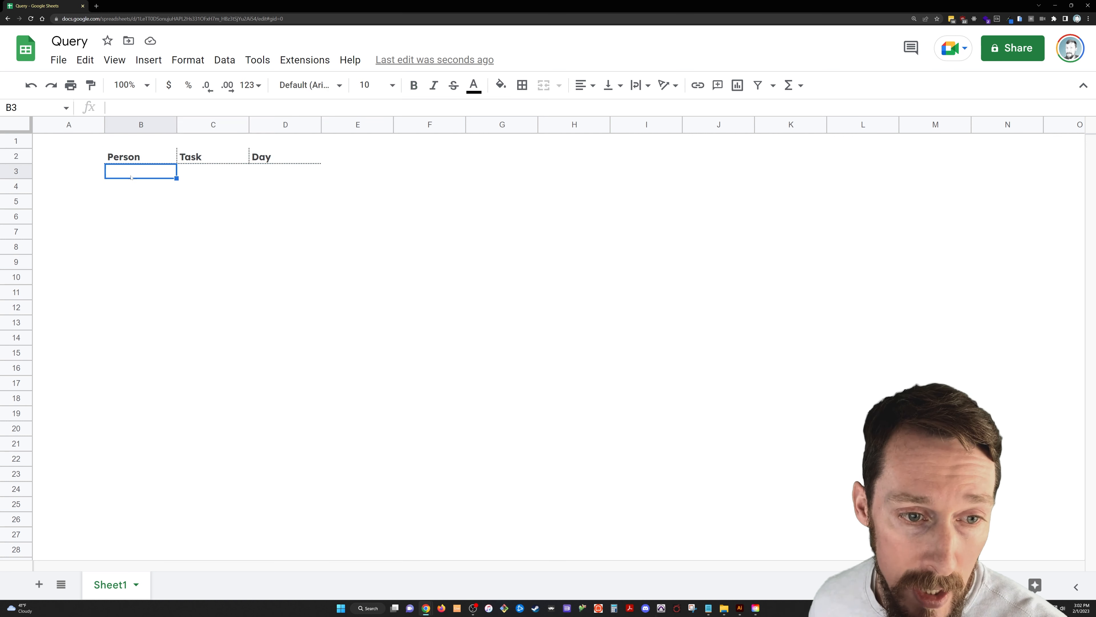
type("Vincent Hanna\tsift through the detritus Neil McCauley\tscope the bank Chris Shiherlis\tburn through savings Nate\tlay out the escape plan Michael Cheritto\tbe intense Justine Hanna\tdesign a house Eady\tread books Charlene Shiherlis\tgo out to eat Bobby Drucker\tlook through phone books Mike Bosko\tgrow mustache Roger Van Zant\tfreak out Lauren Gustafson\ttake a bath Tom Noonan\tinvent the internet Waingro\tbuy some coffee Alan Marciano\thang out with the wrong chick Danny Trejo\tcruise to phonebooth Hugh Benny\tsing with Maynard")
- Auto-fit the widths of columns B and C to their contents
left_click_drag(167, 125, 198, 125)
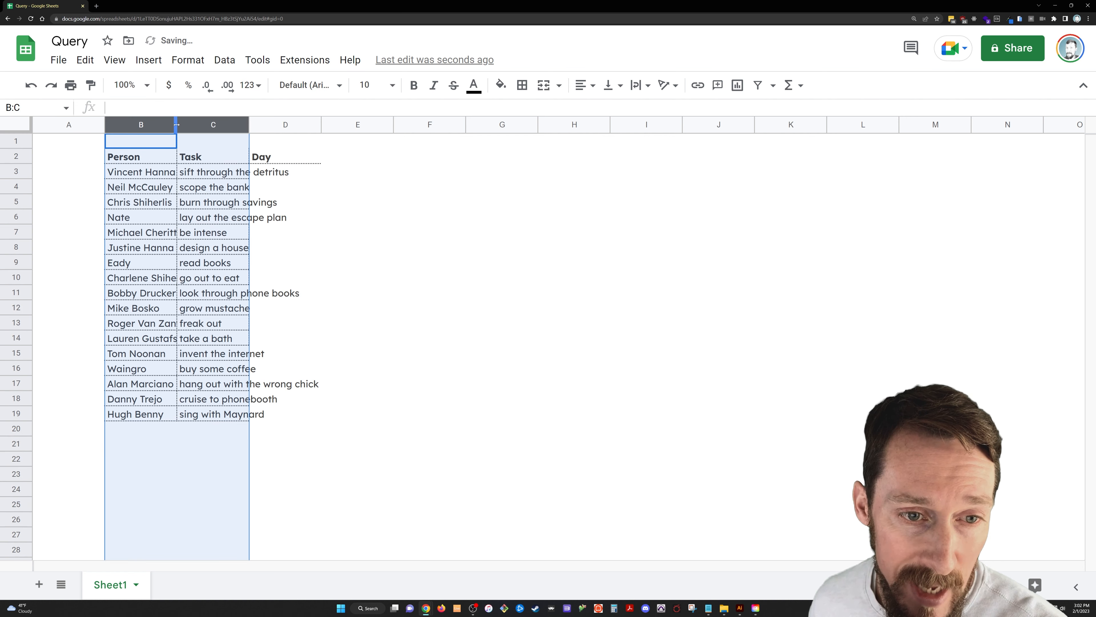
double_click(177, 124)
left_click(371, 177)
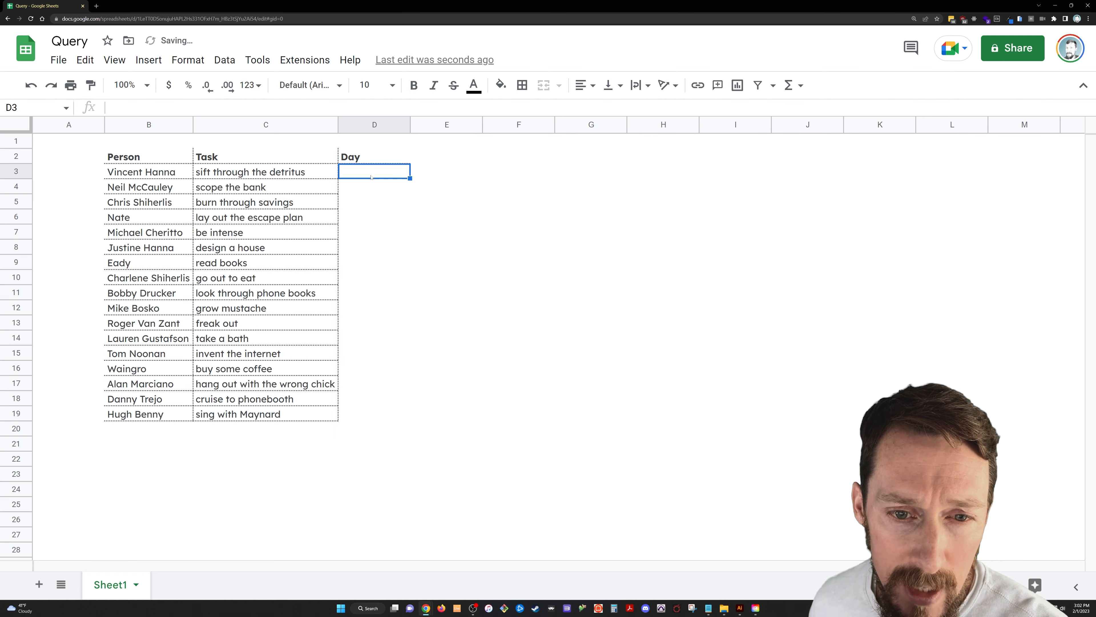
- Enter the heading Days of Week in F2 and list the days Sunday through Saturday in F3:F9
left_click(519, 161)
type("Days of We")
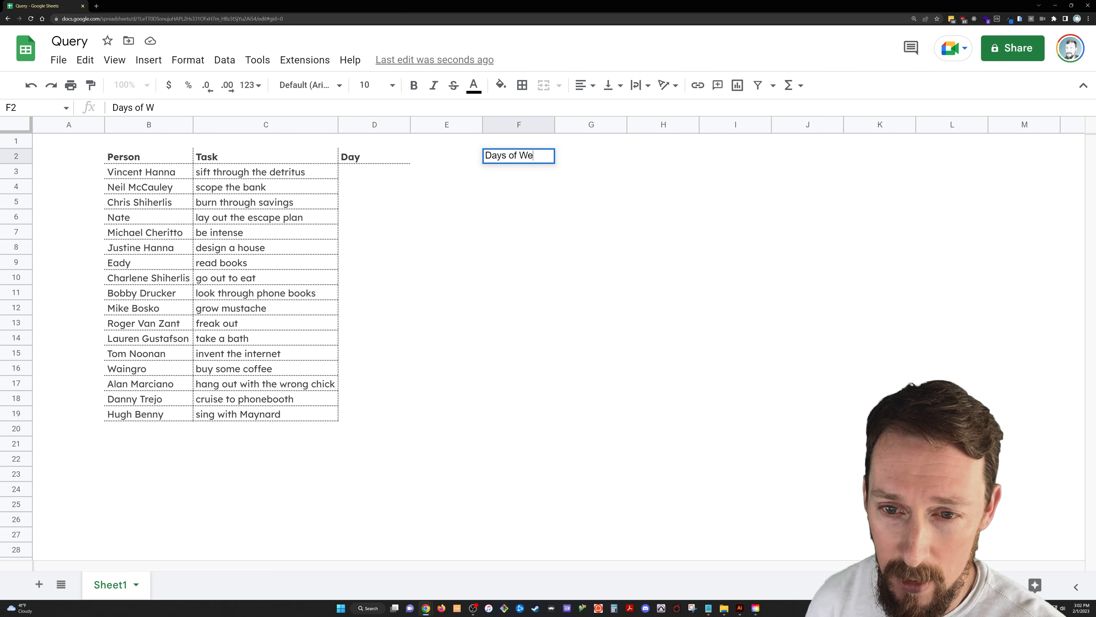
type("ek")
key("Return")
type("Sunday")
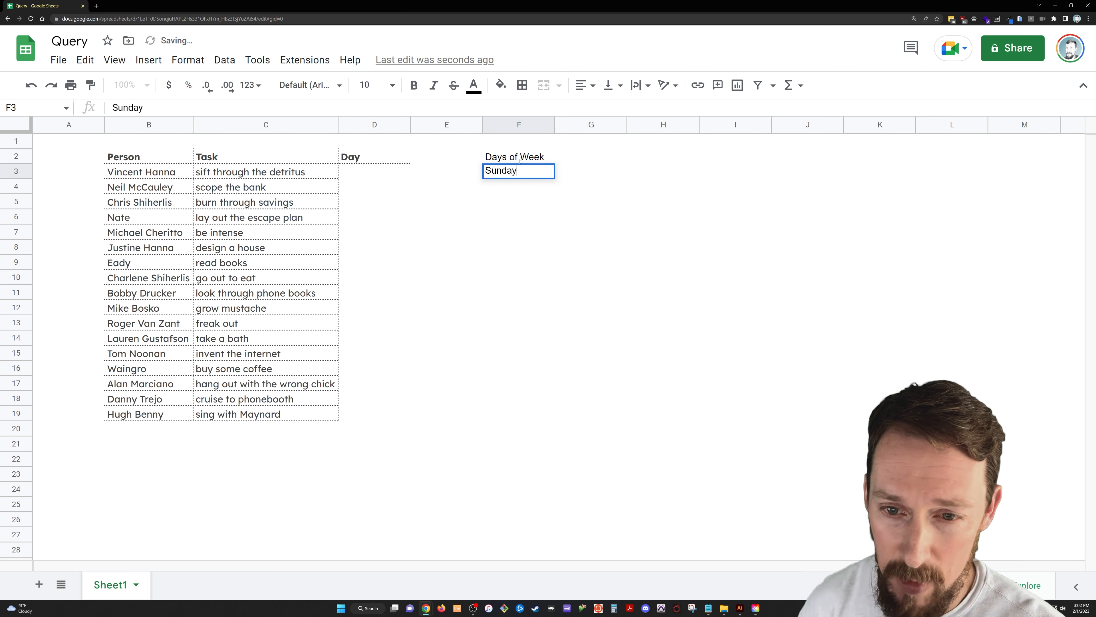
key("Return")
type("Monday")
key("Return")
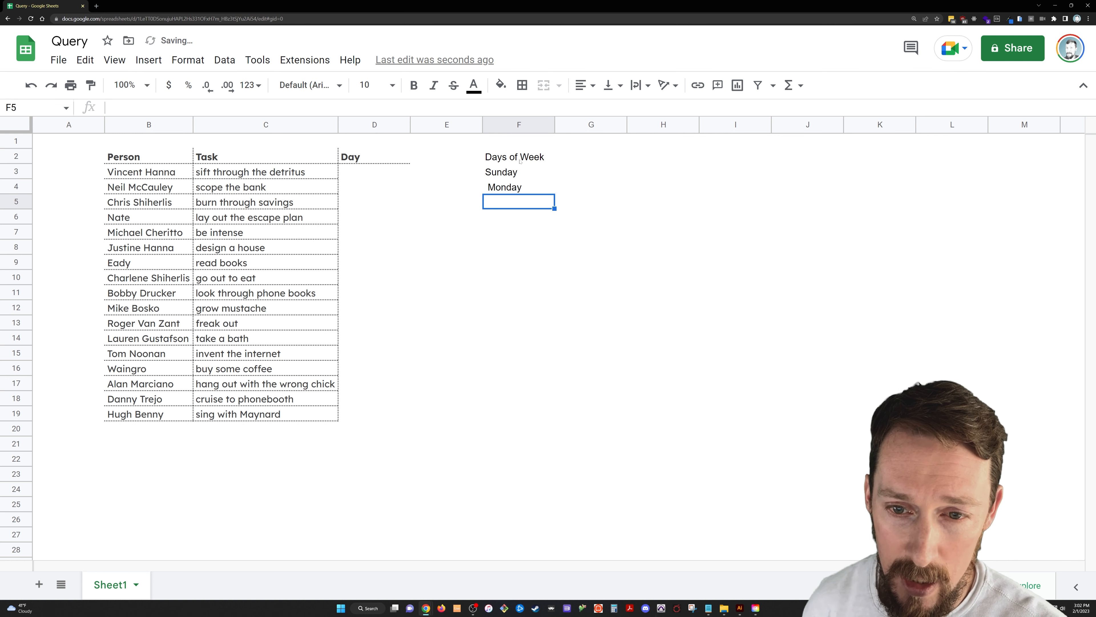
left_click_drag(522, 172, 541, 273)
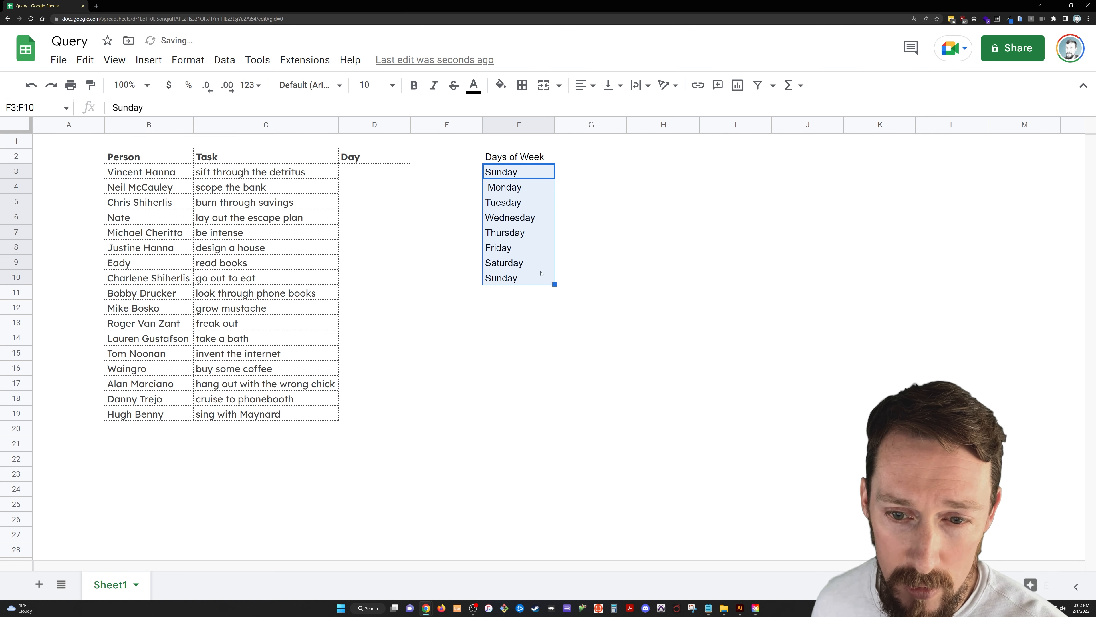
left_click(524, 281)
key("Delete")
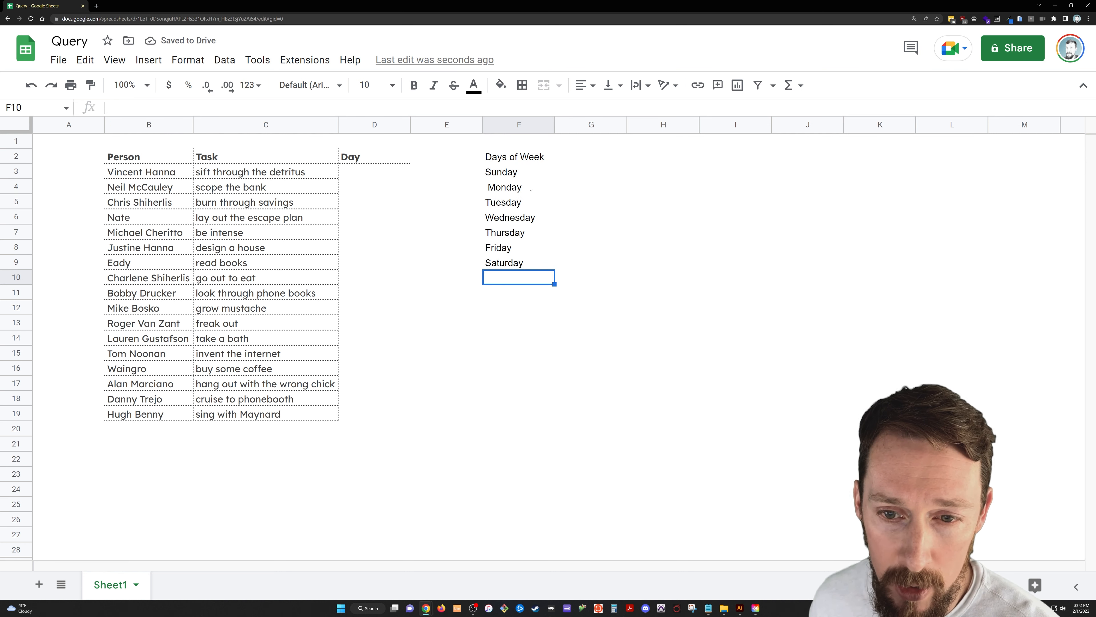
- Remove the leading space before Monday in cell F4
left_click_drag(528, 172, 517, 264)
left_click(514, 190)
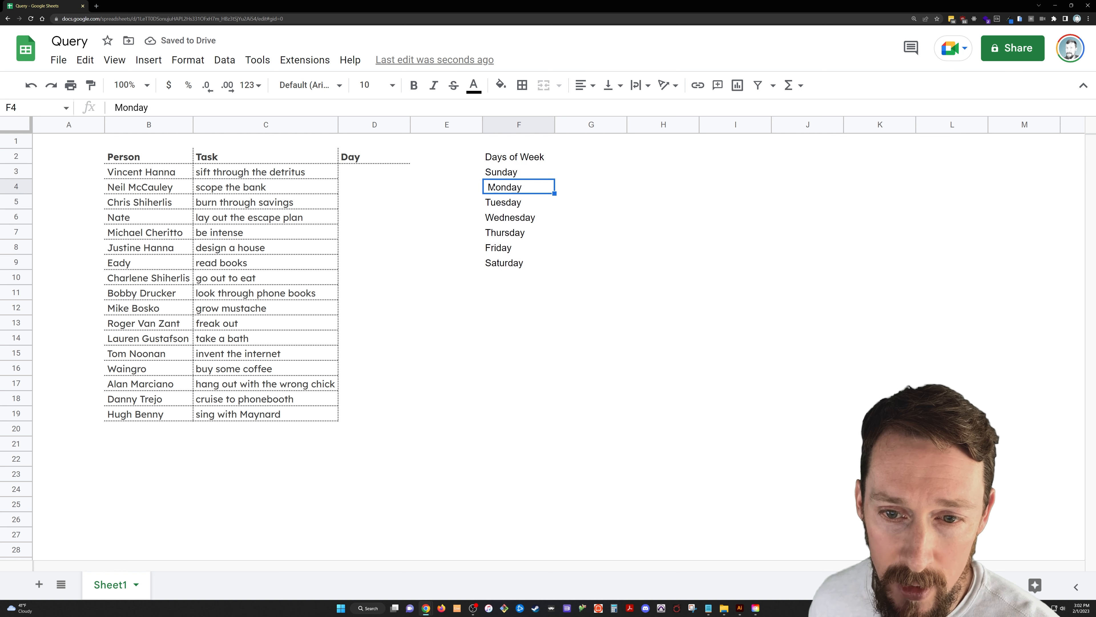
key("F2")
key("Home")
key("Delete")
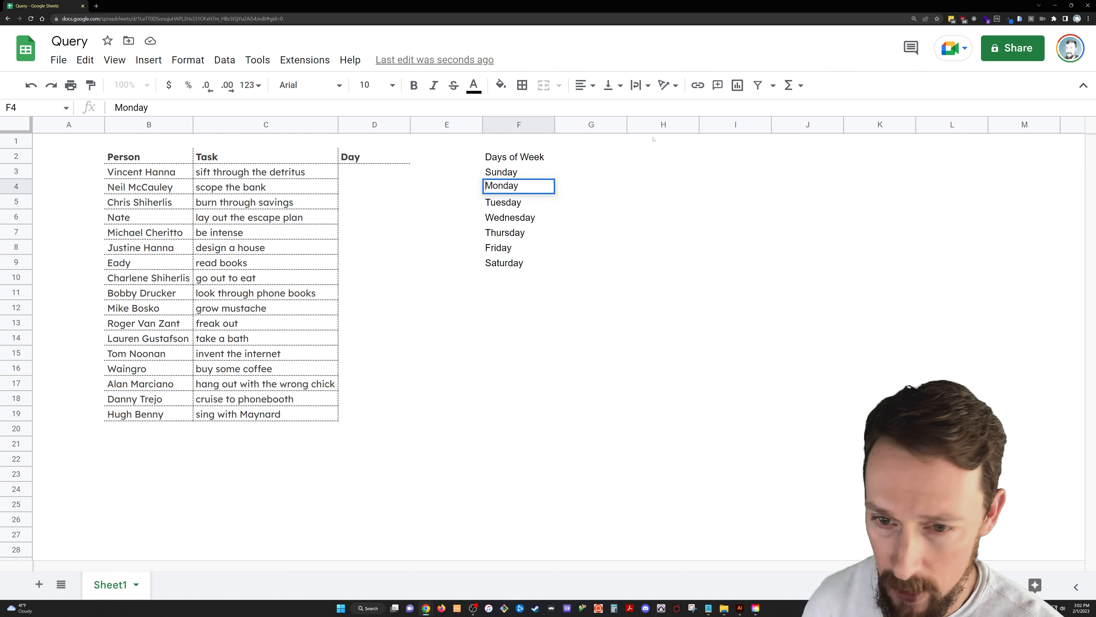
key("Return")
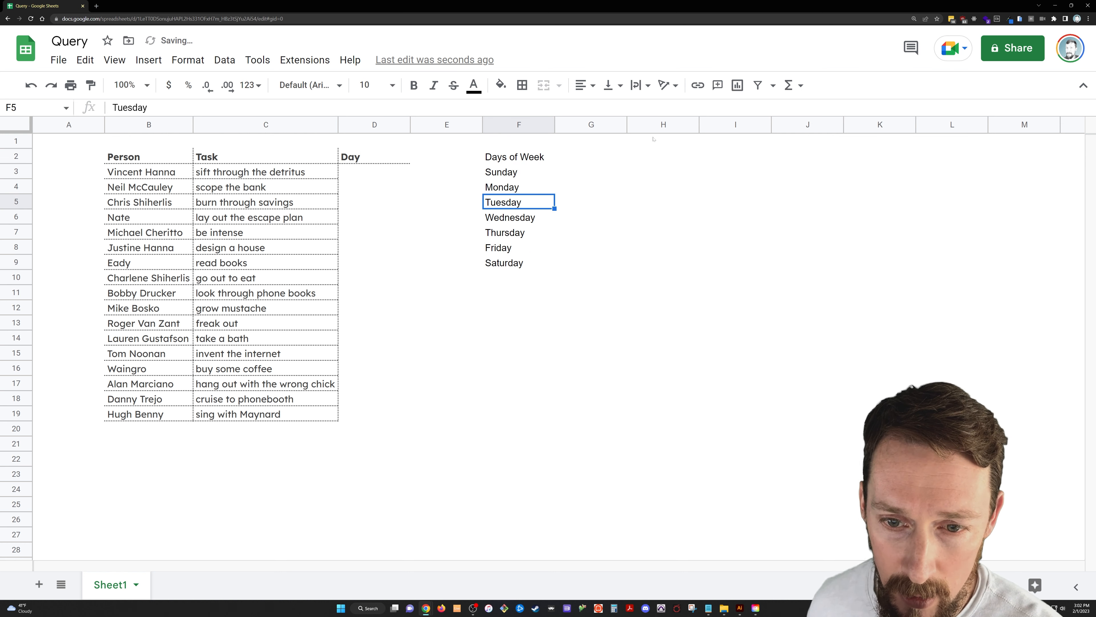
- Create a named range called Days for the weekday list in F3:F9
left_click_drag(502, 172, 496, 264)
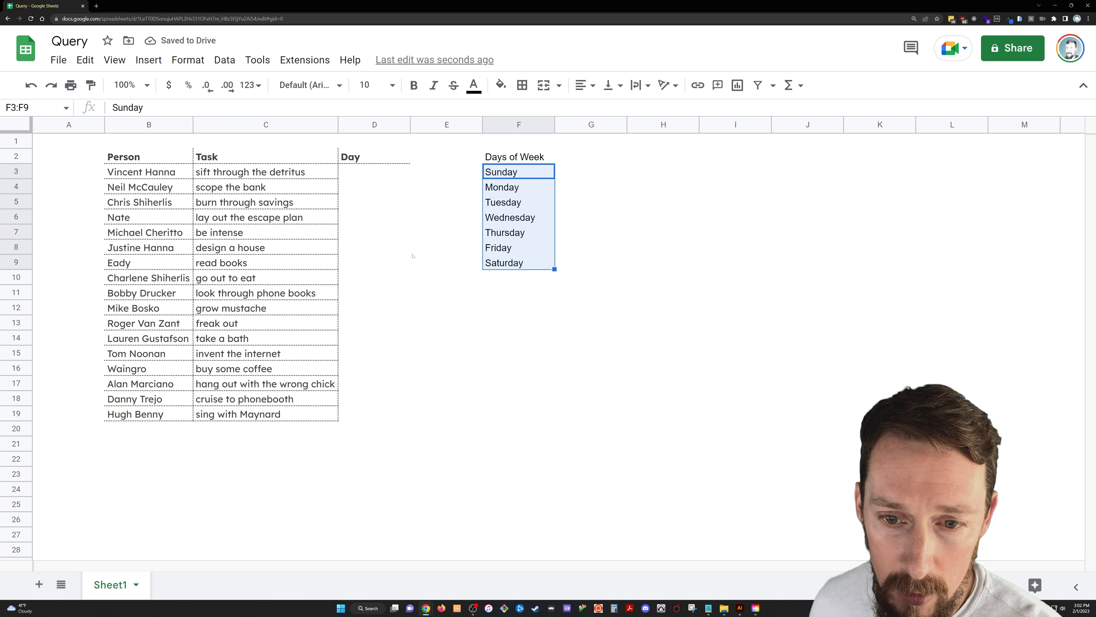
left_click(221, 60)
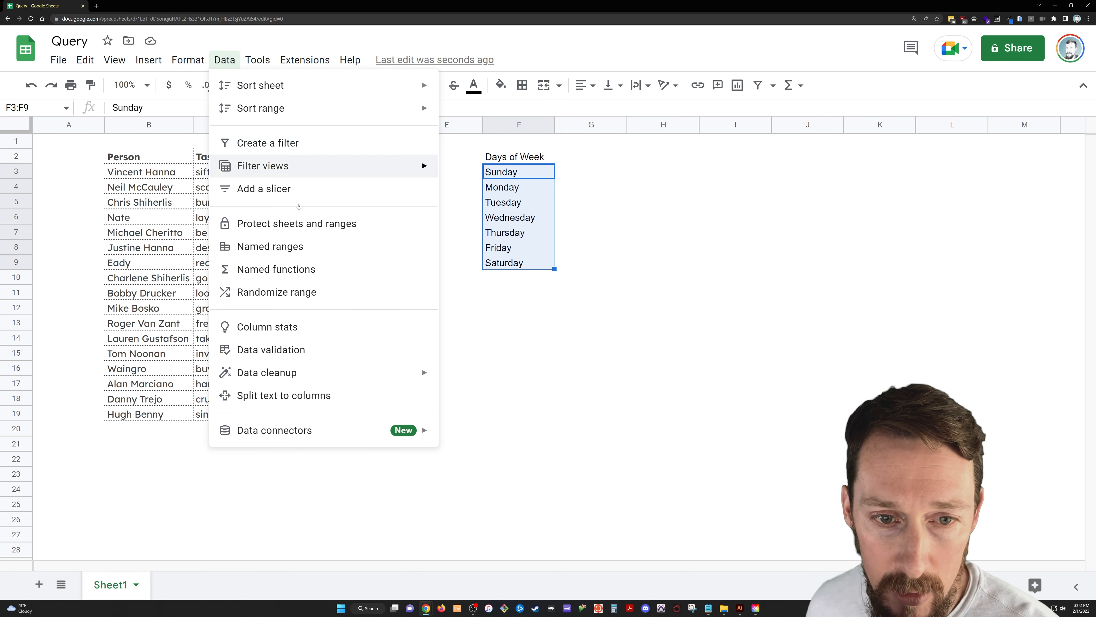
left_click(270, 247)
type("Days")
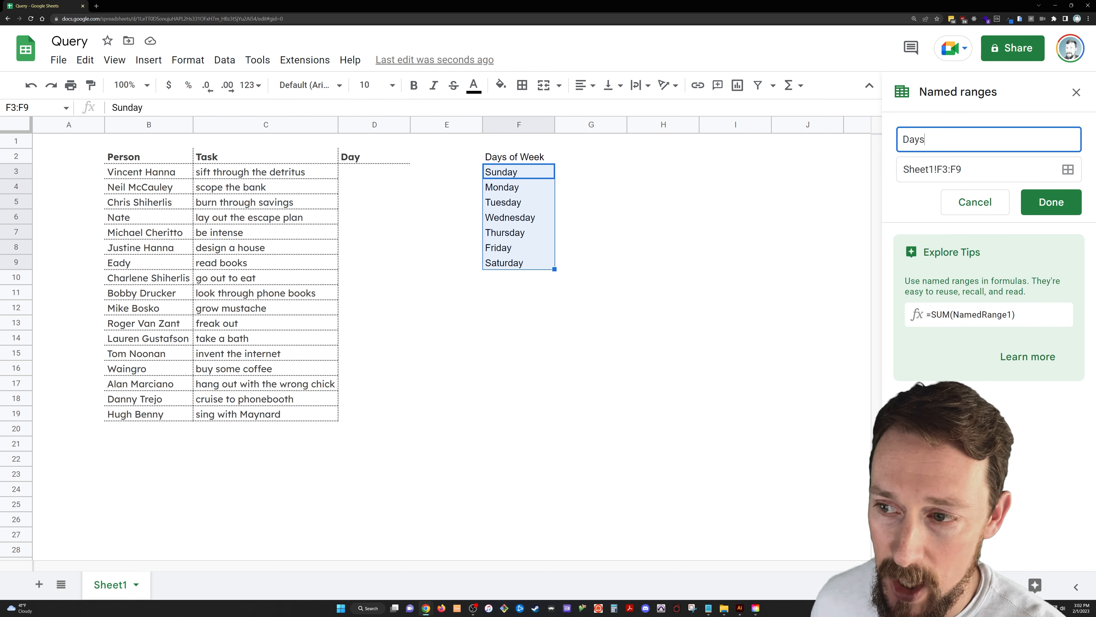
left_click(1051, 201)
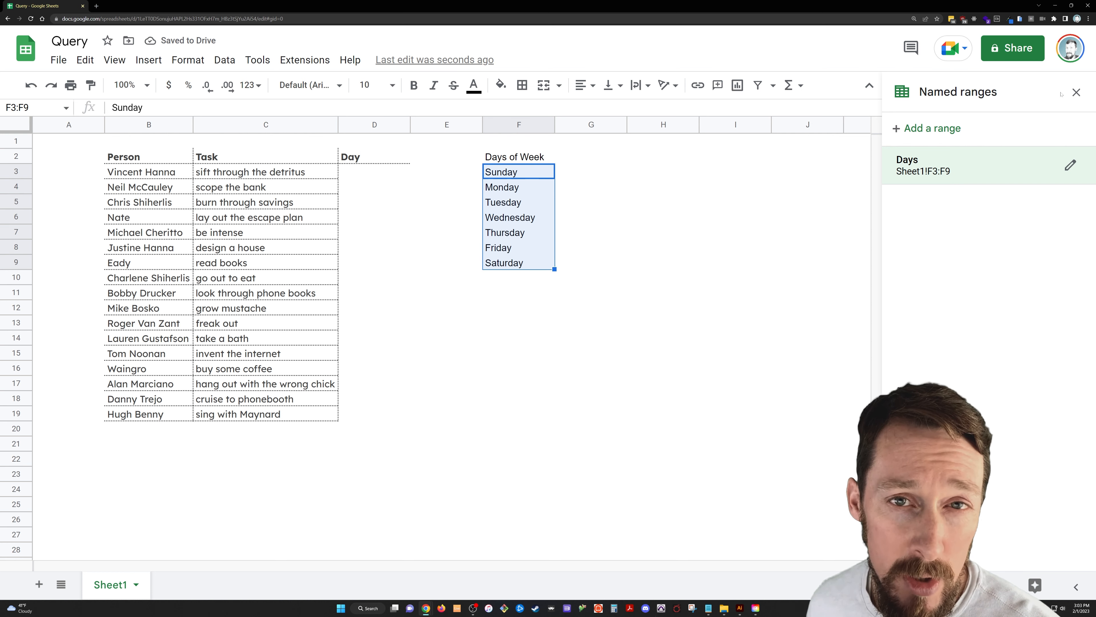
left_click(1076, 91)
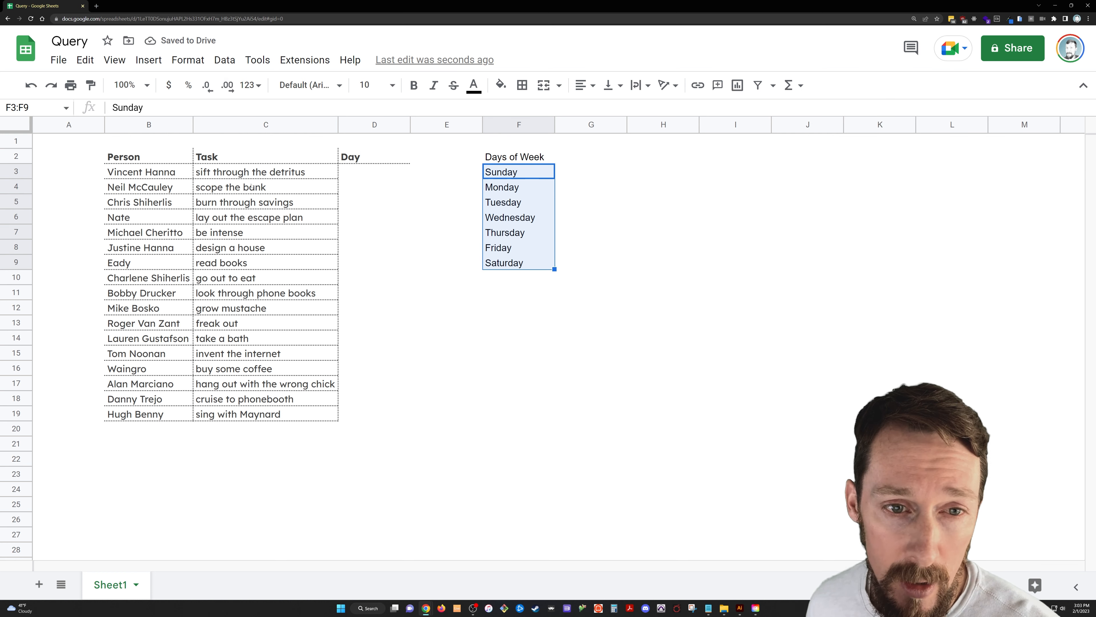
- Copy the formatting of the task cells C3:C19 to D3:D19 and add a data validation rule to that Day range
left_click_drag(251, 172, 321, 414)
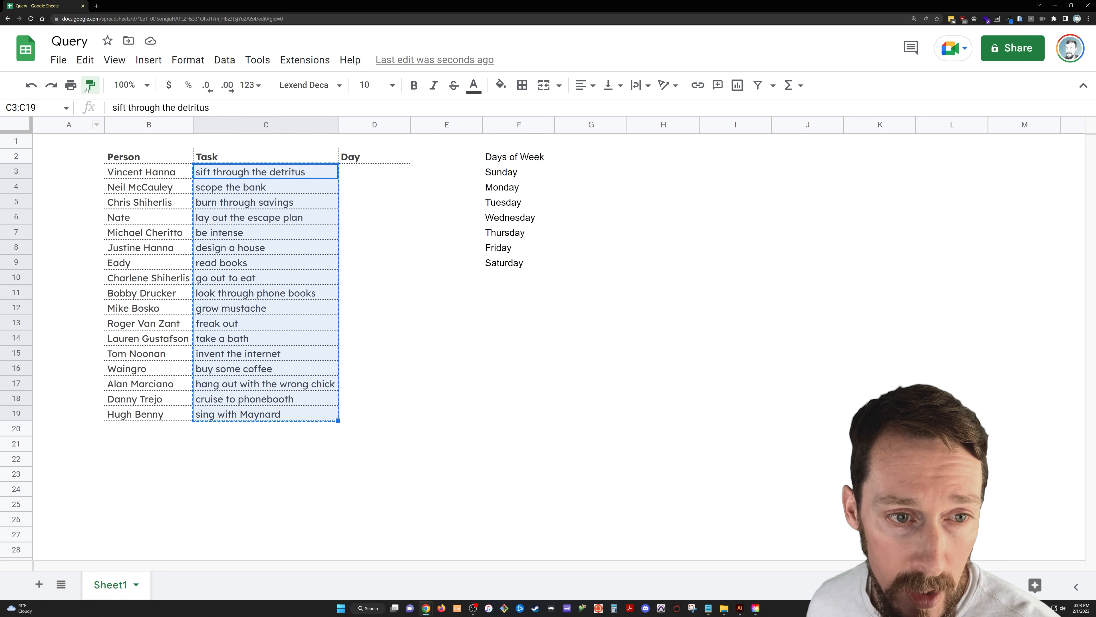
key("Right")
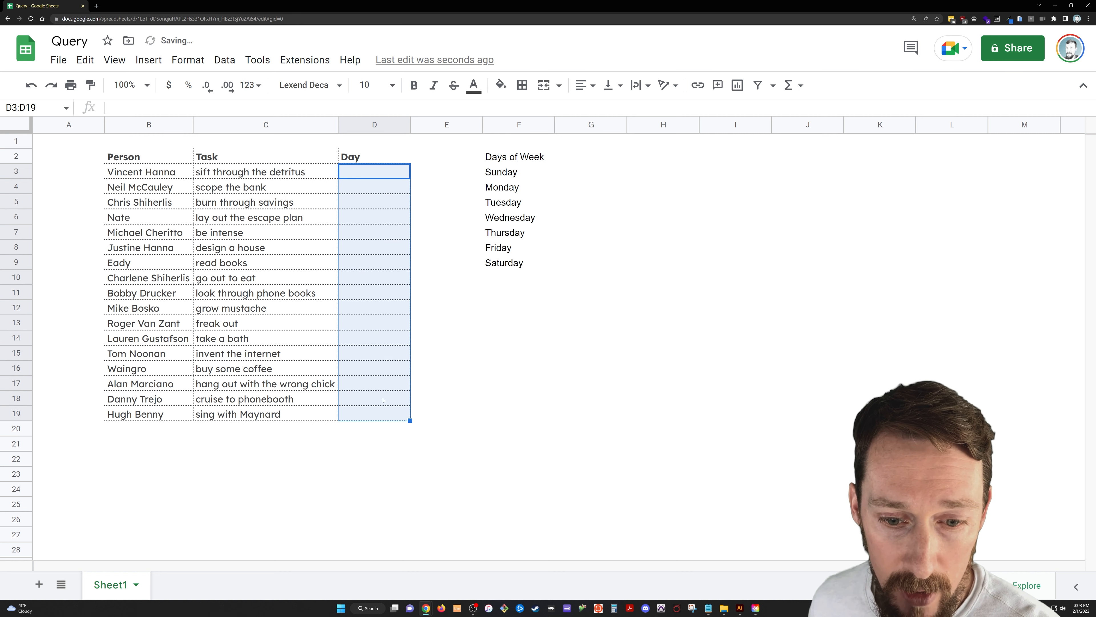
left_click(224, 60)
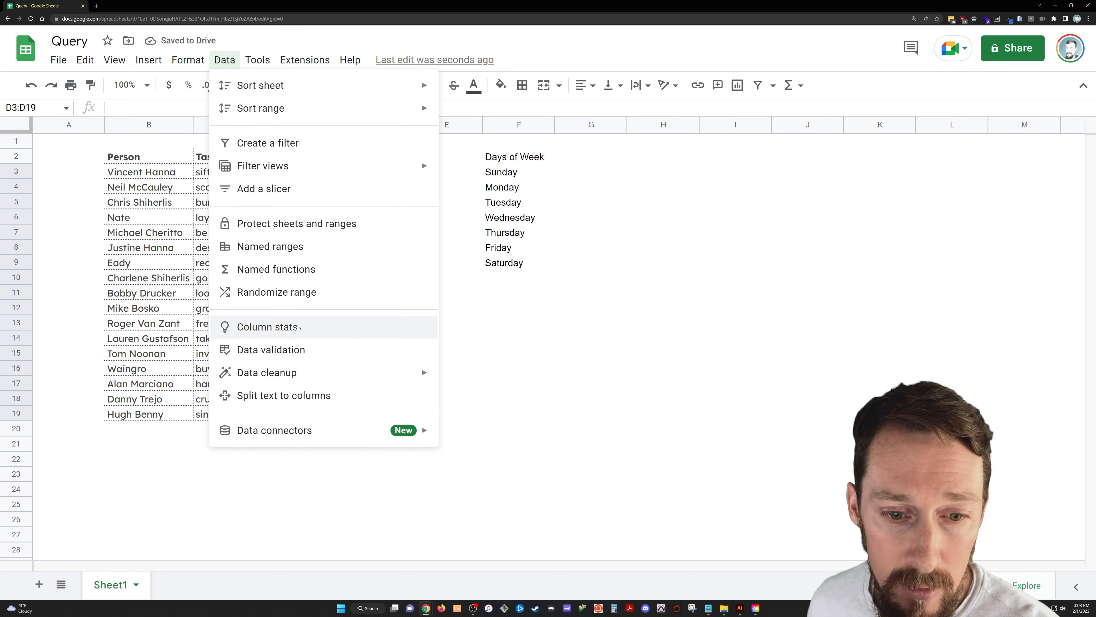
left_click(298, 349)
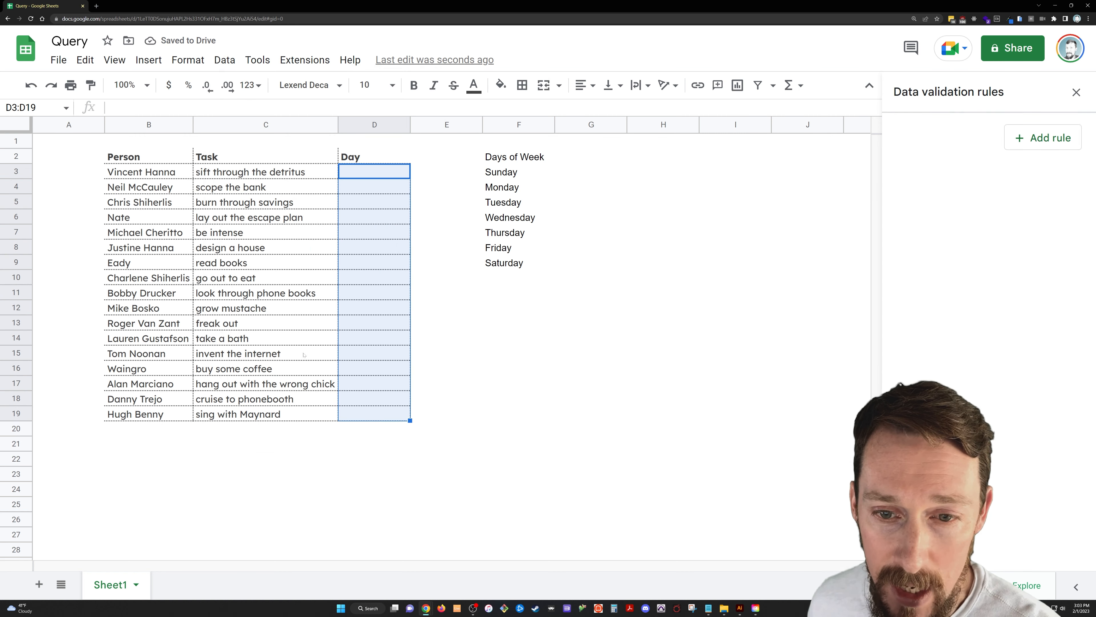
left_click(1024, 147)
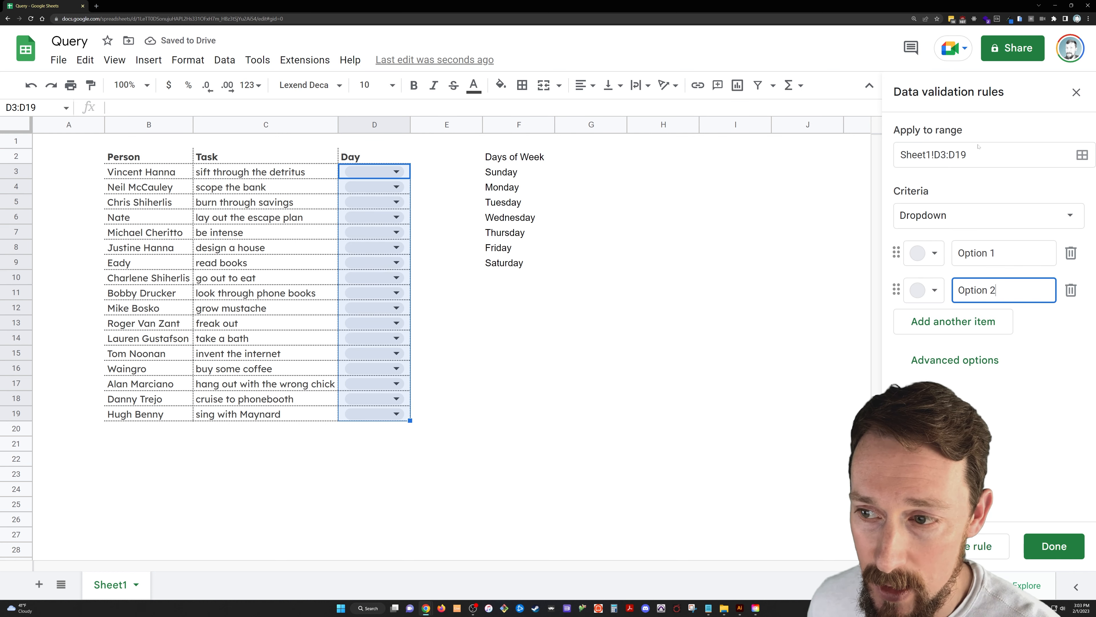
- Set the validation criteria to Dropdown (from a range) with the source =Days and save the rule
left_click(925, 218)
left_click(973, 241)
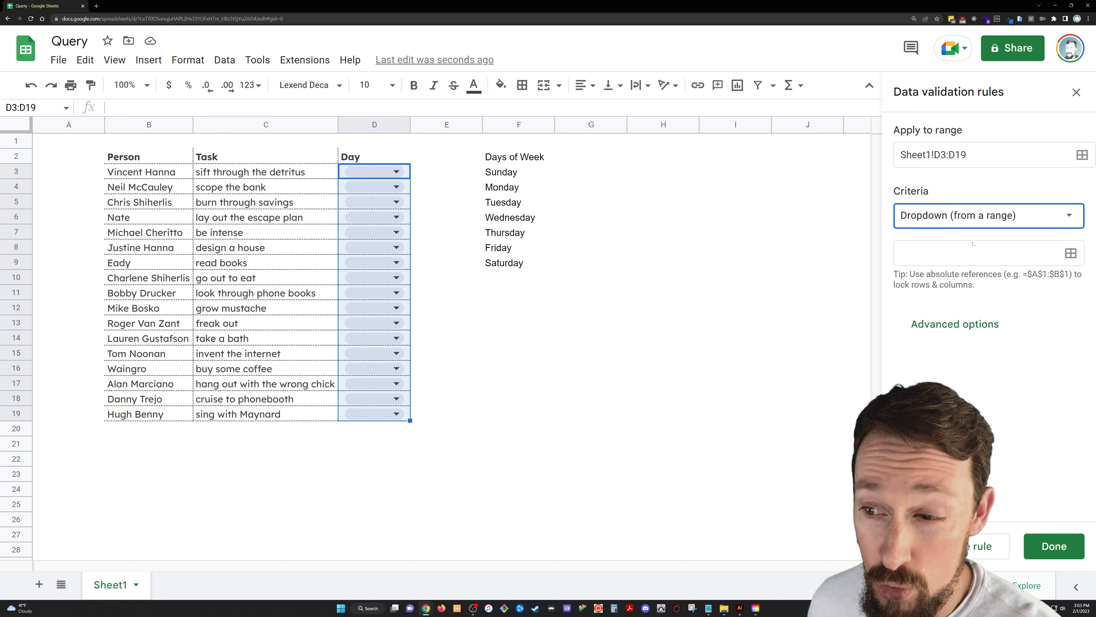
left_click(973, 243)
type("=")
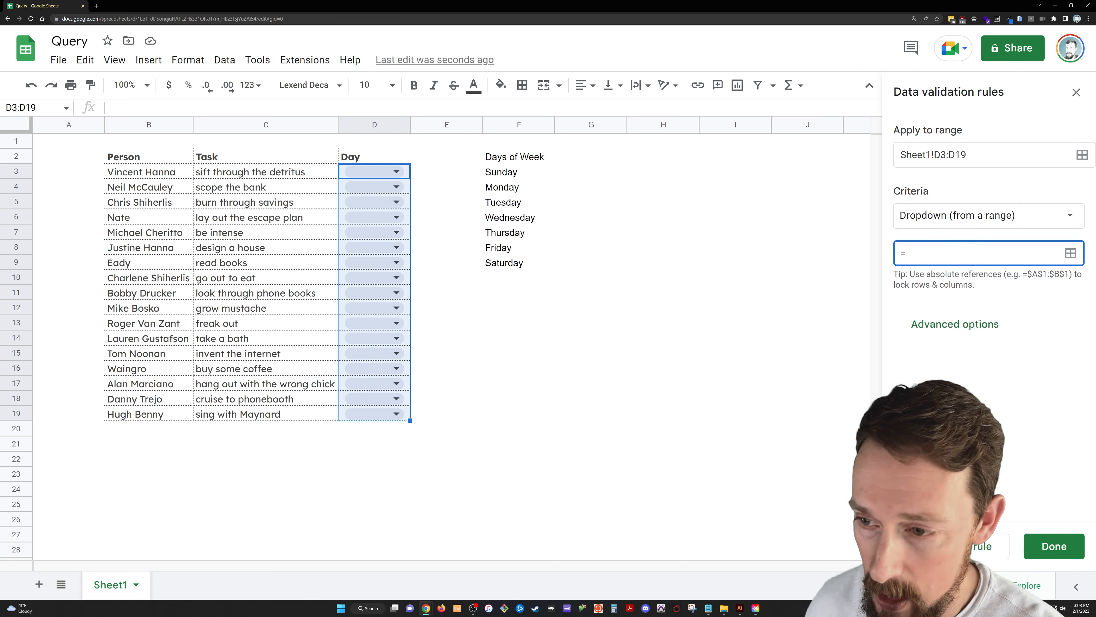
type("Days")
key("Return")
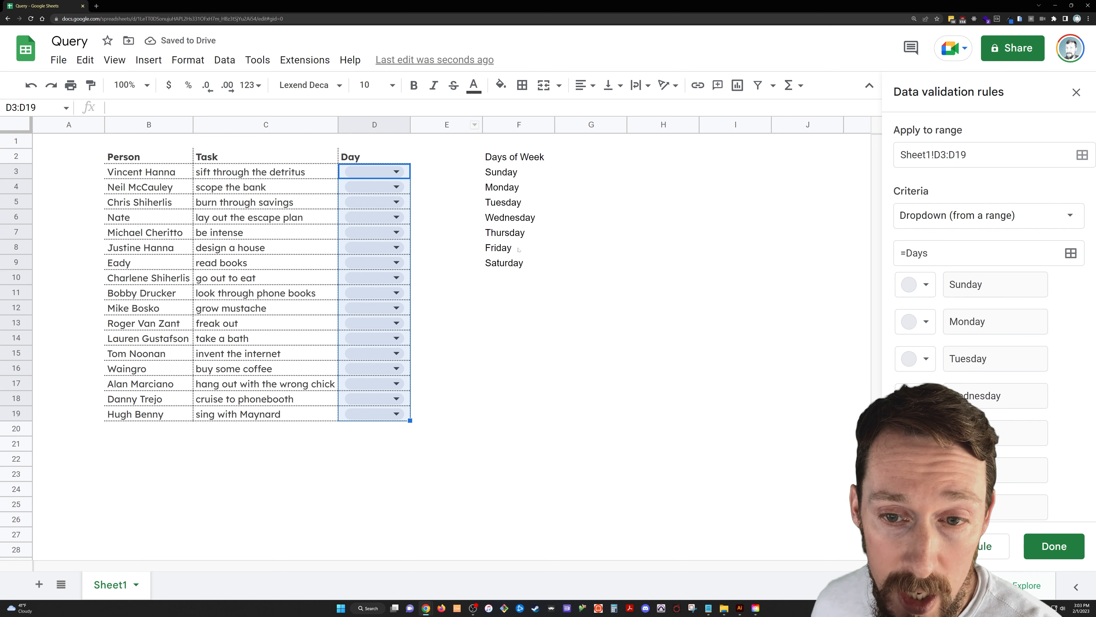
left_click(1026, 539)
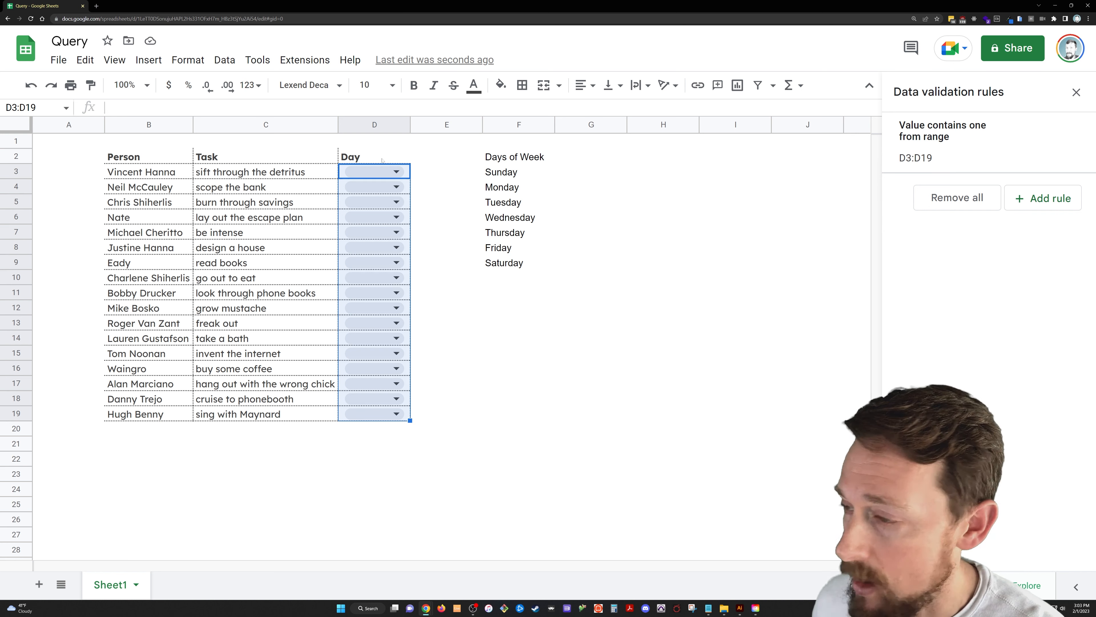
- Choose Monday in D3, Tuesday in D9 and Thursday in D16 from the Day dropdowns
left_click(379, 179)
left_click(364, 213)
left_click(378, 263)
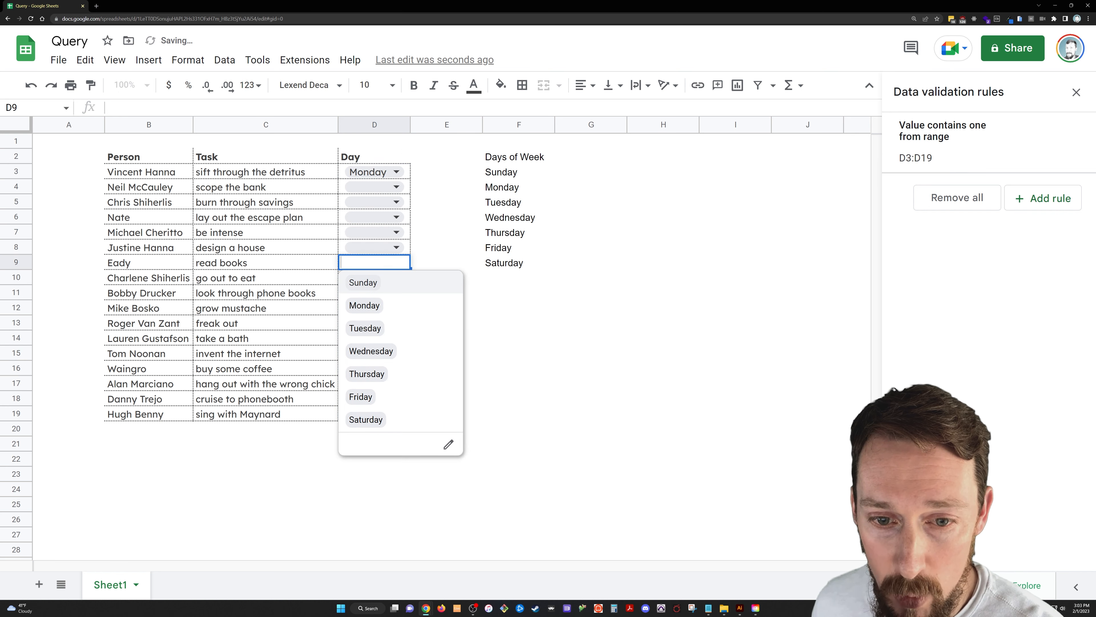
left_click(384, 330)
left_click(374, 368)
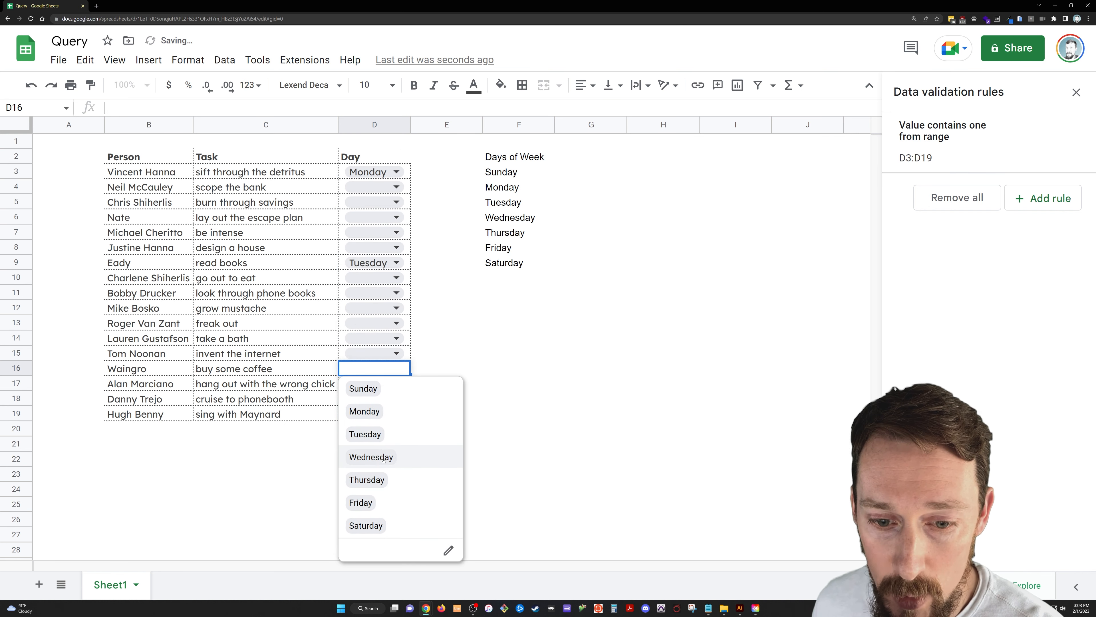
left_click(382, 471)
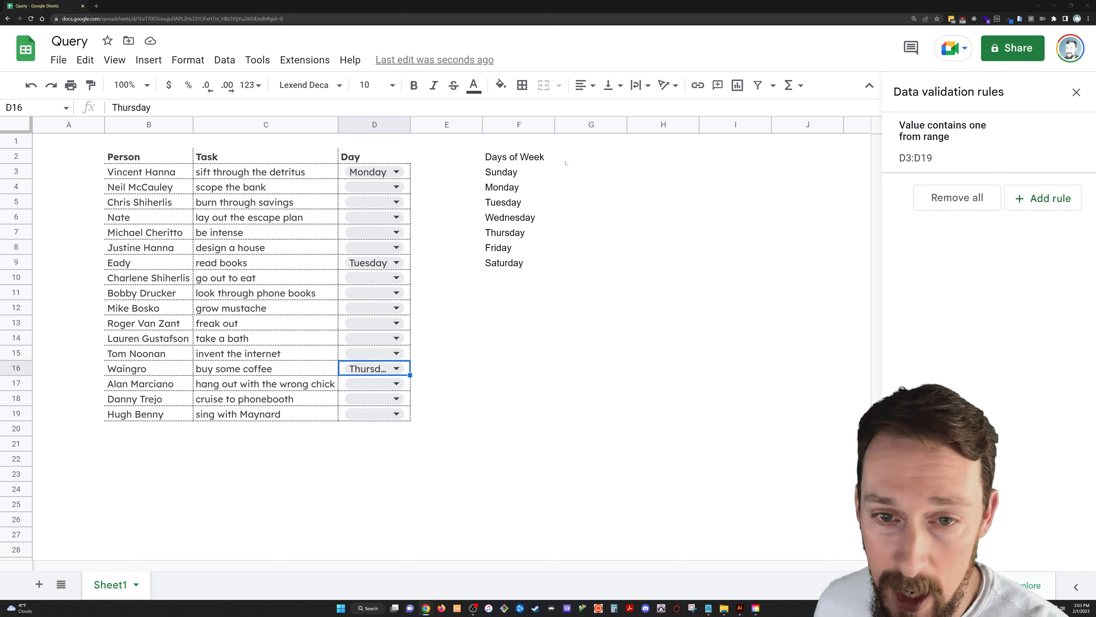
- Fill the Day cells D3:D19 with a weekday for every task, starting with Saturday, Monday, Sunday, Thursday and ending with Friday
left_click(409, 172)
type("Saturday Monday Sunday Thursday Monday Tuesday Wednesday Thursday Friday Saturday Saturday Sunday Tuesday Wednesday Monday Tuesday Friday")
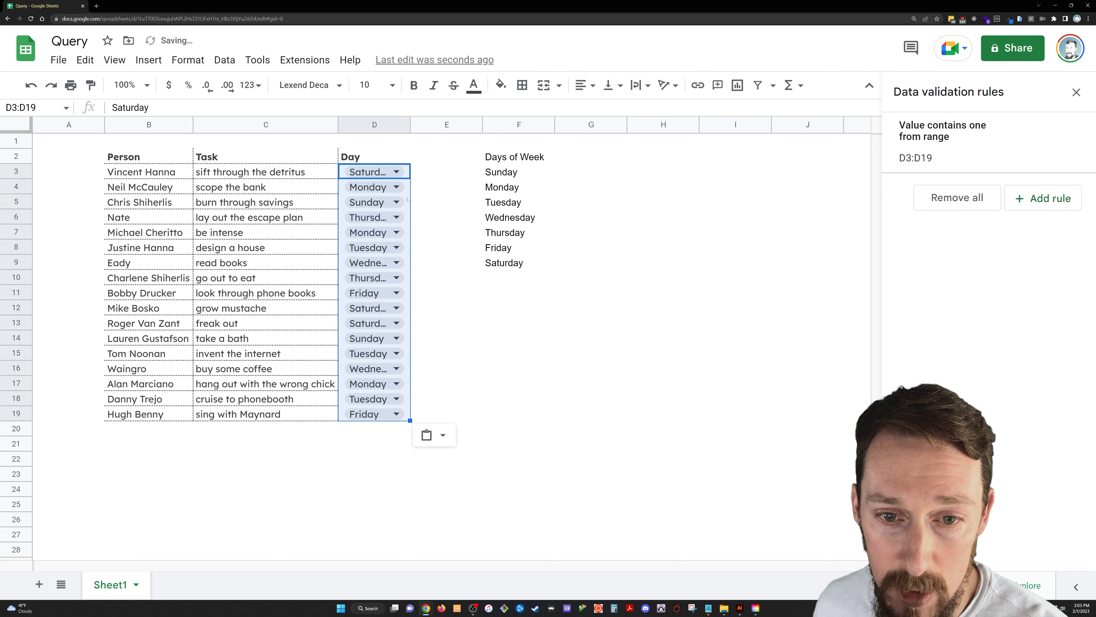
left_click(456, 199)
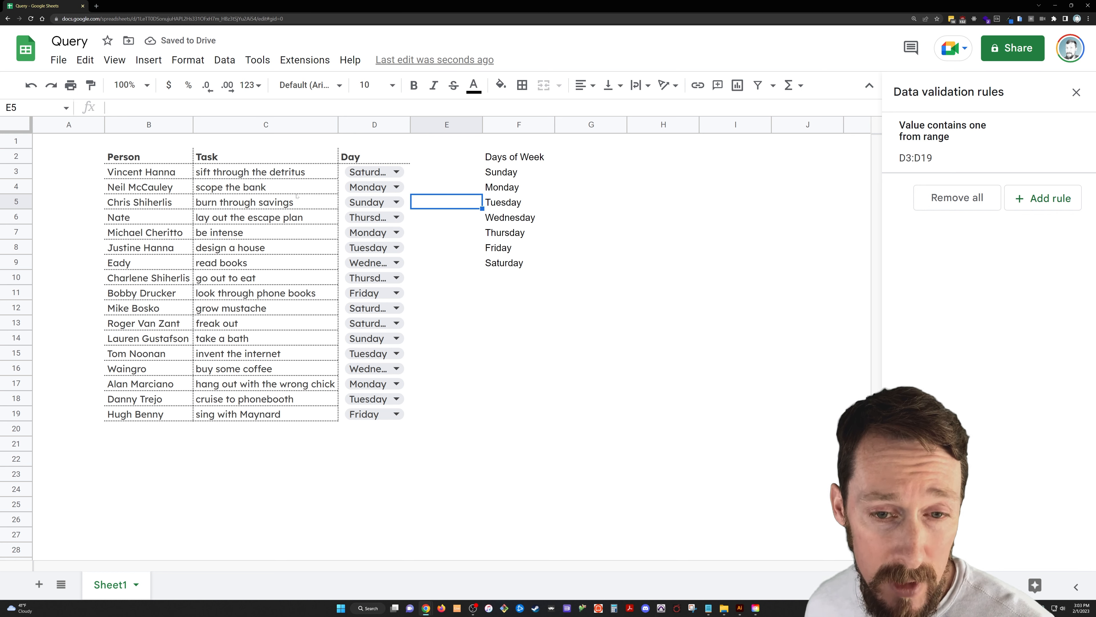
- Define a named range called Tasks covering the person, task and day columns, B2:D1000
left_click(135, 170)
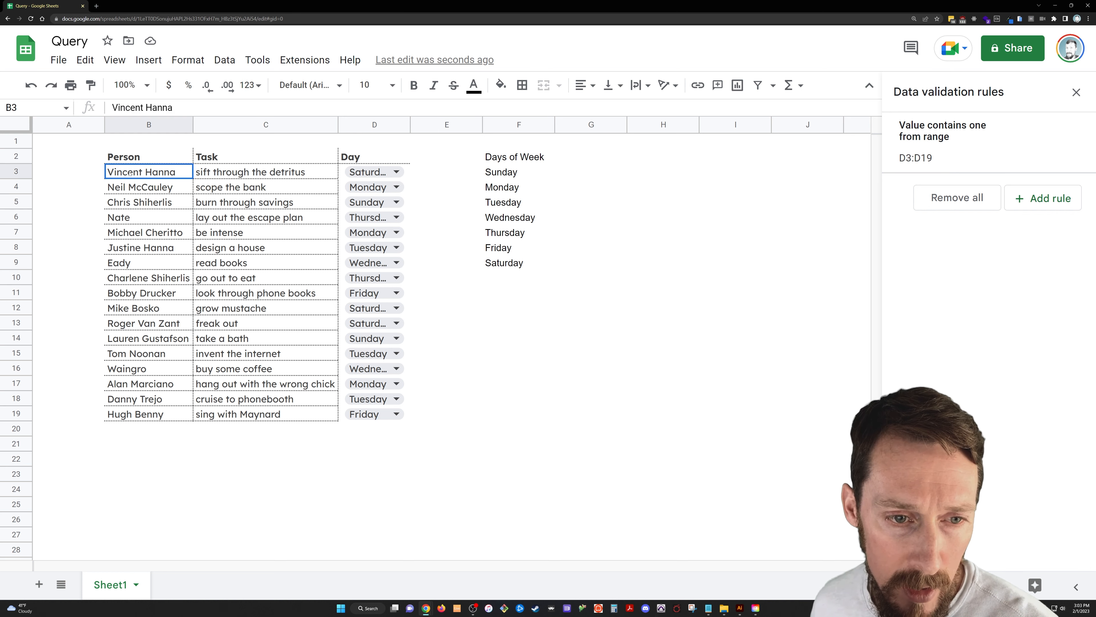
left_click_drag(129, 159, 388, 414)
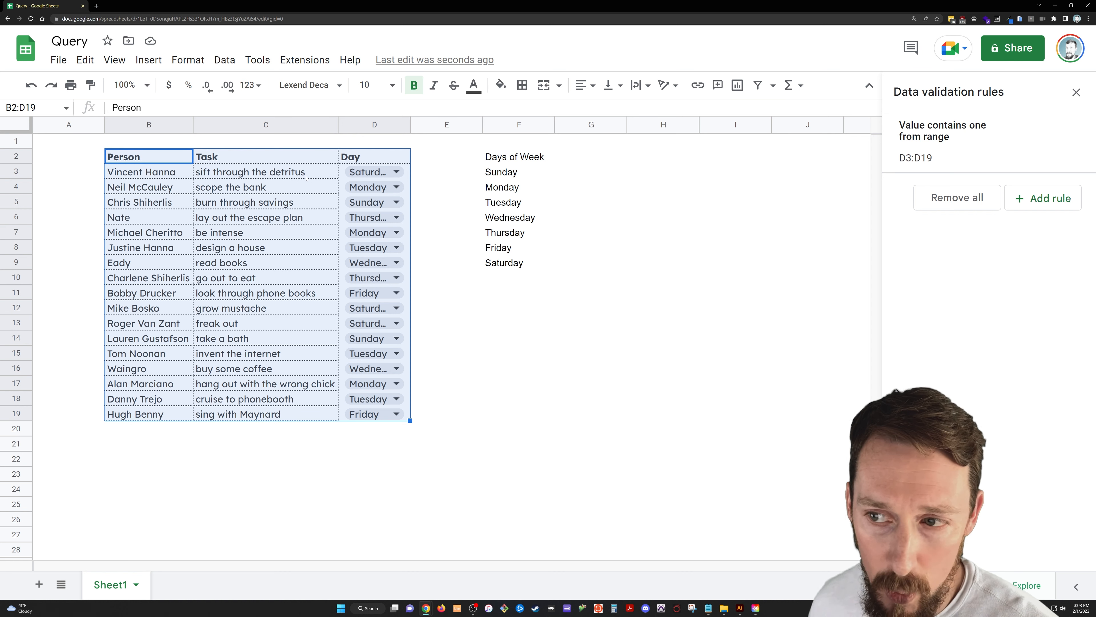
key("ctrl+shift+Down")
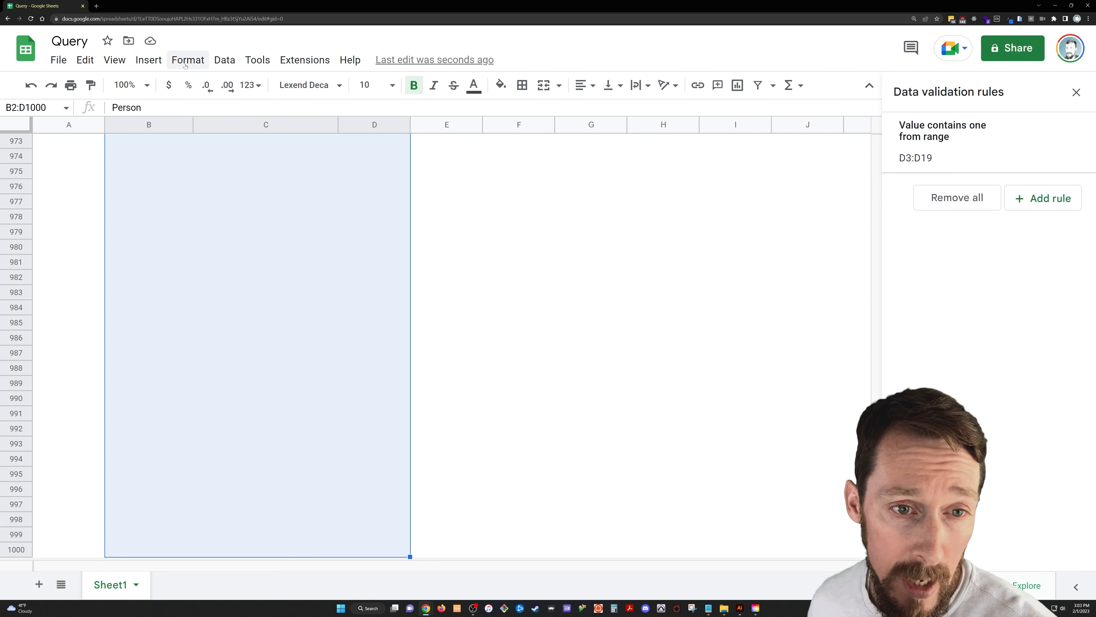
left_click(217, 61)
left_click(283, 250)
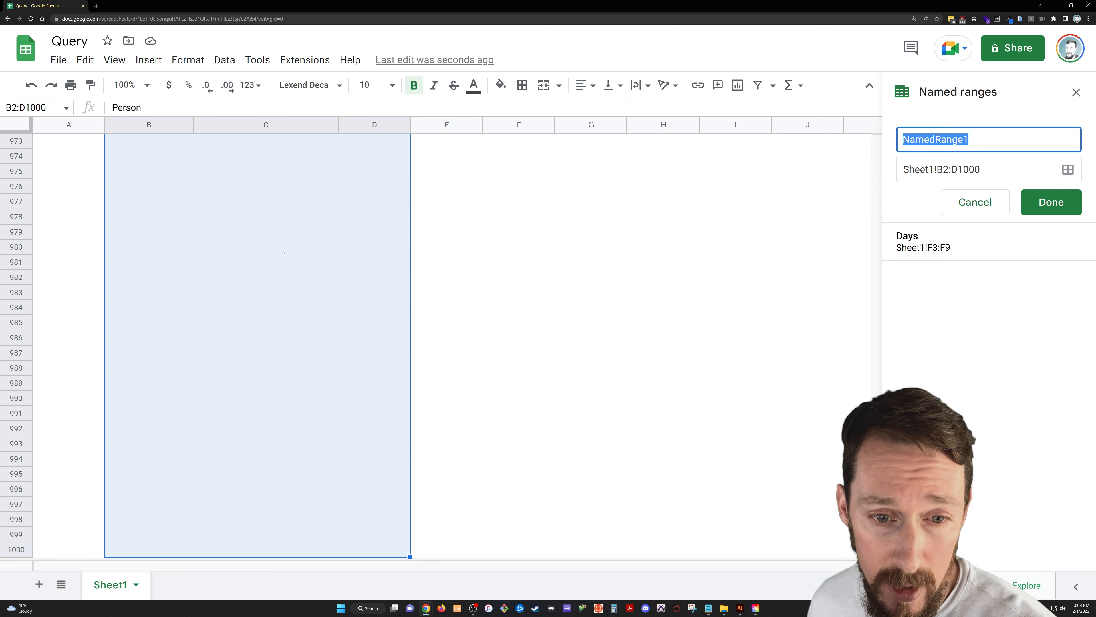
type("Tasks")
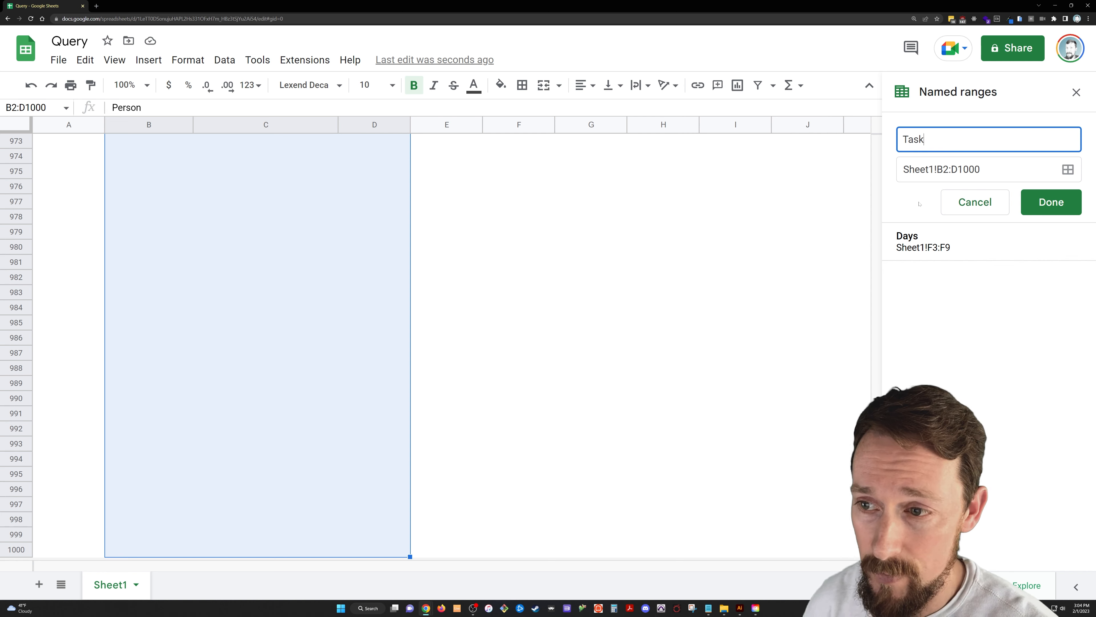
key("Return")
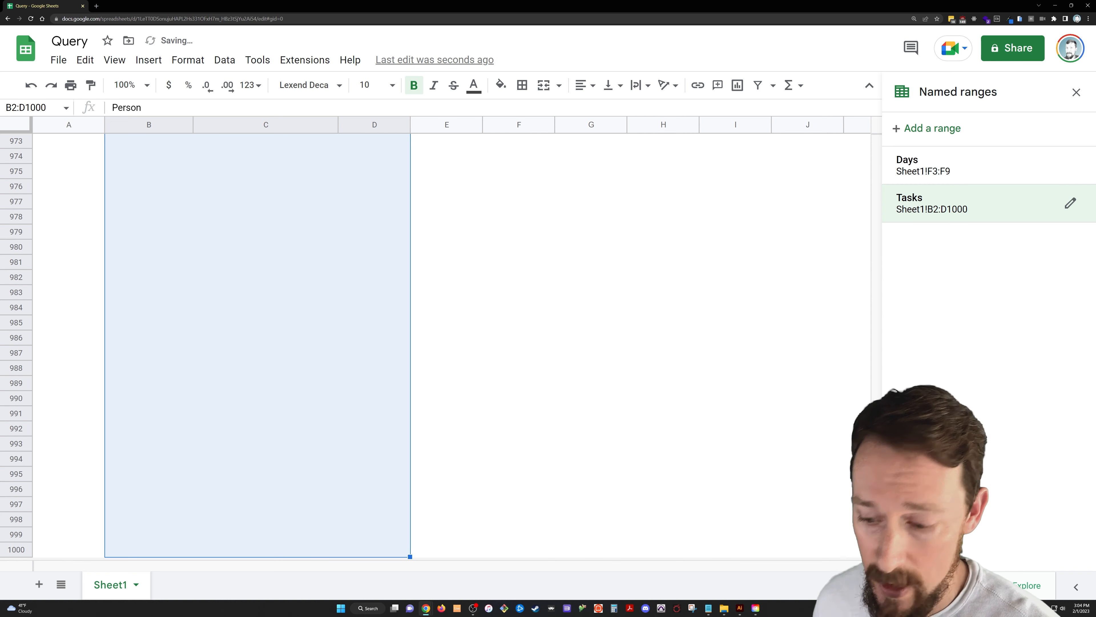
- Rename Sheet1 as data
key("ctrl+Home")
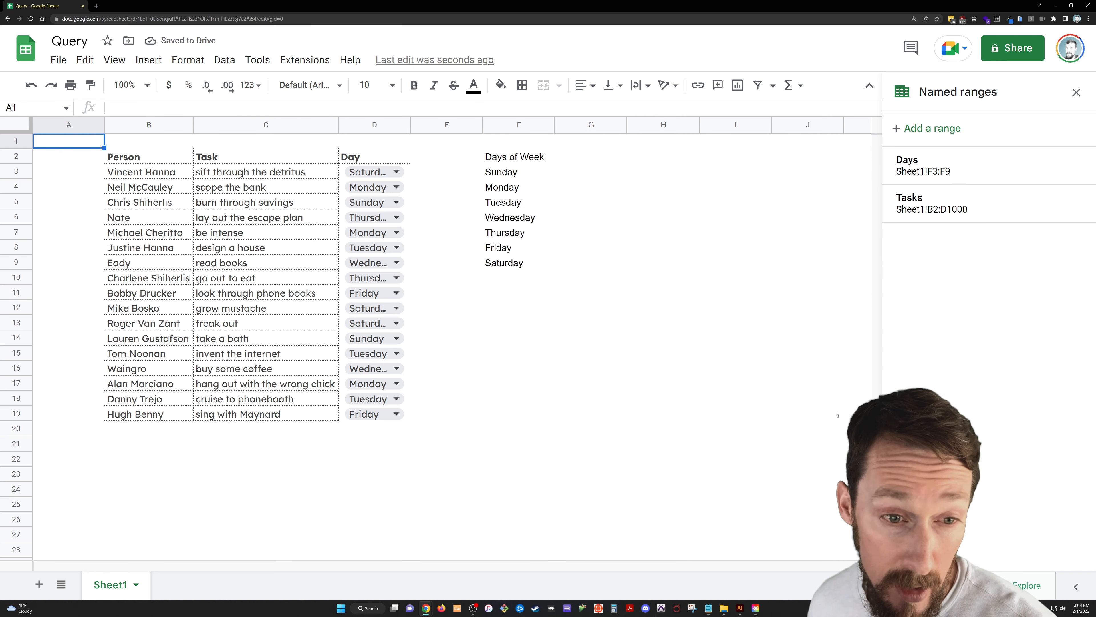
double_click(119, 597)
type("data")
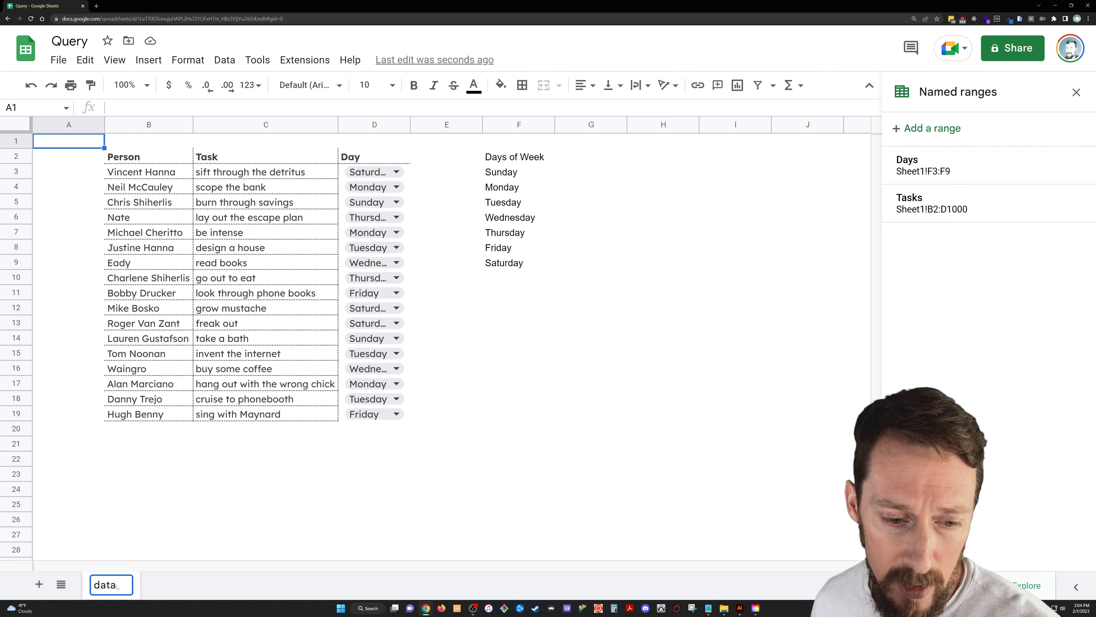
key("Return")
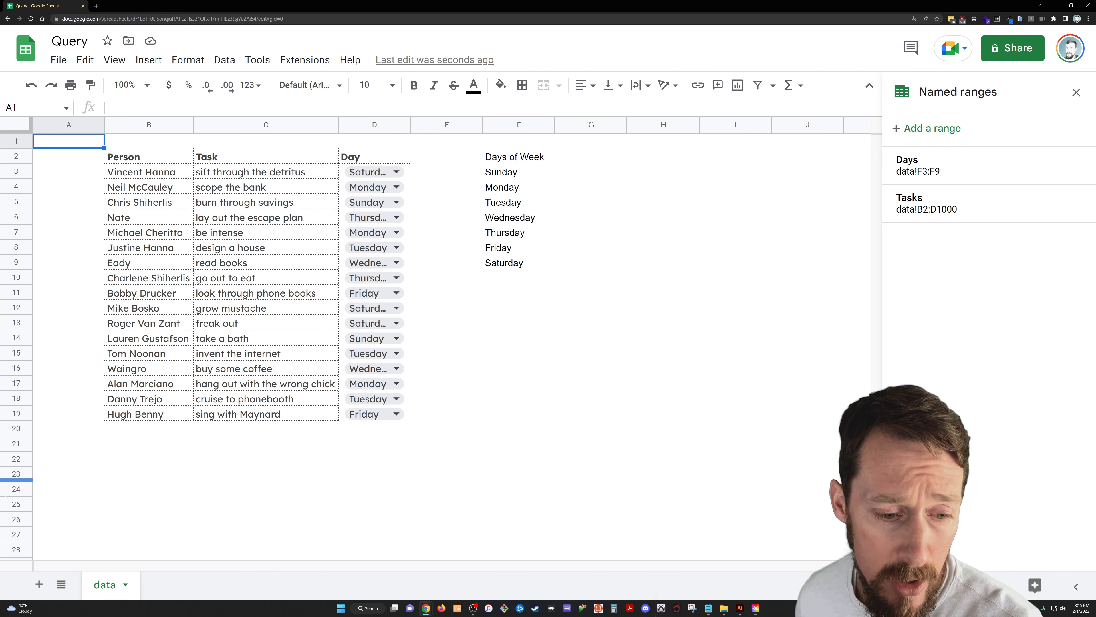
- Add a new sheet and name it tasks
left_click(38, 584)
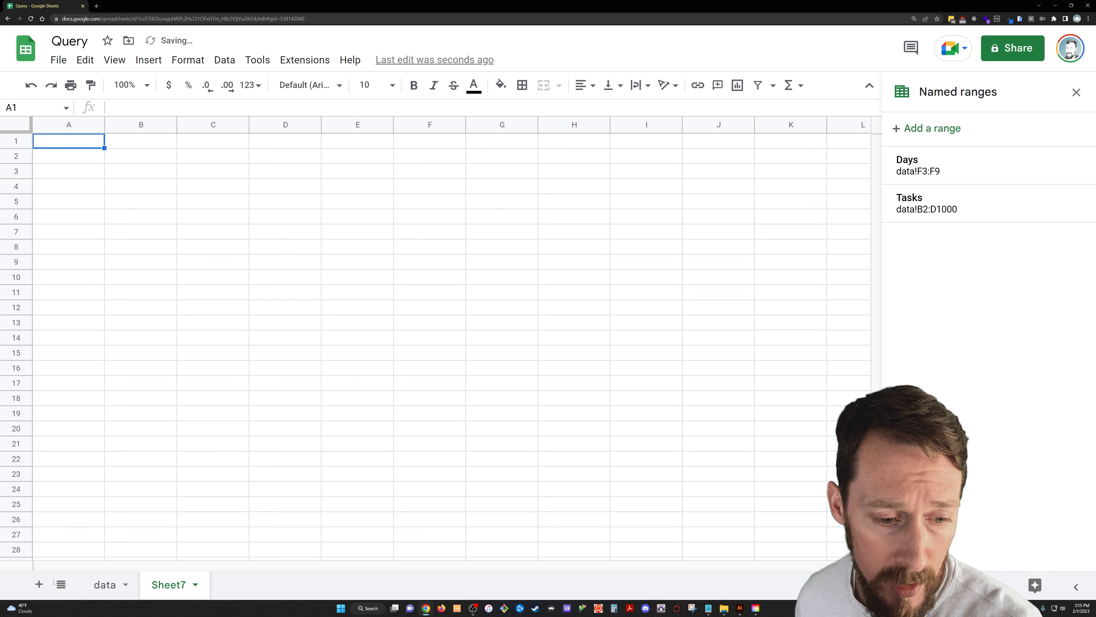
double_click(177, 585)
type("tasks")
key("Return")
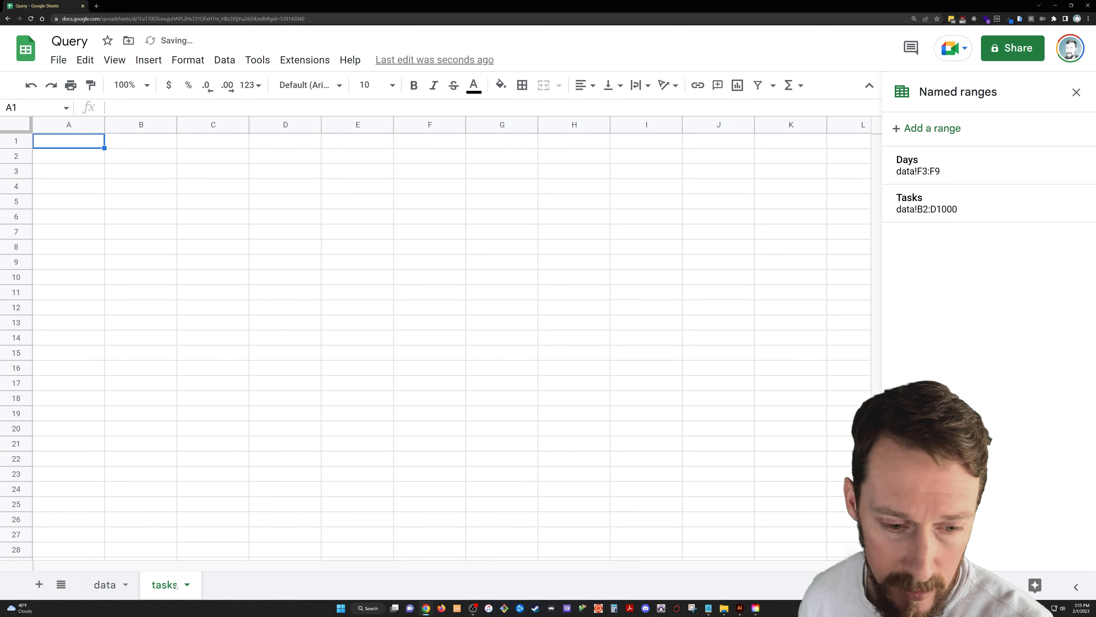
- Enter the formula =TEXT(today(),"dddd") in cell B2 of the tasks sheet
left_click(137, 154)
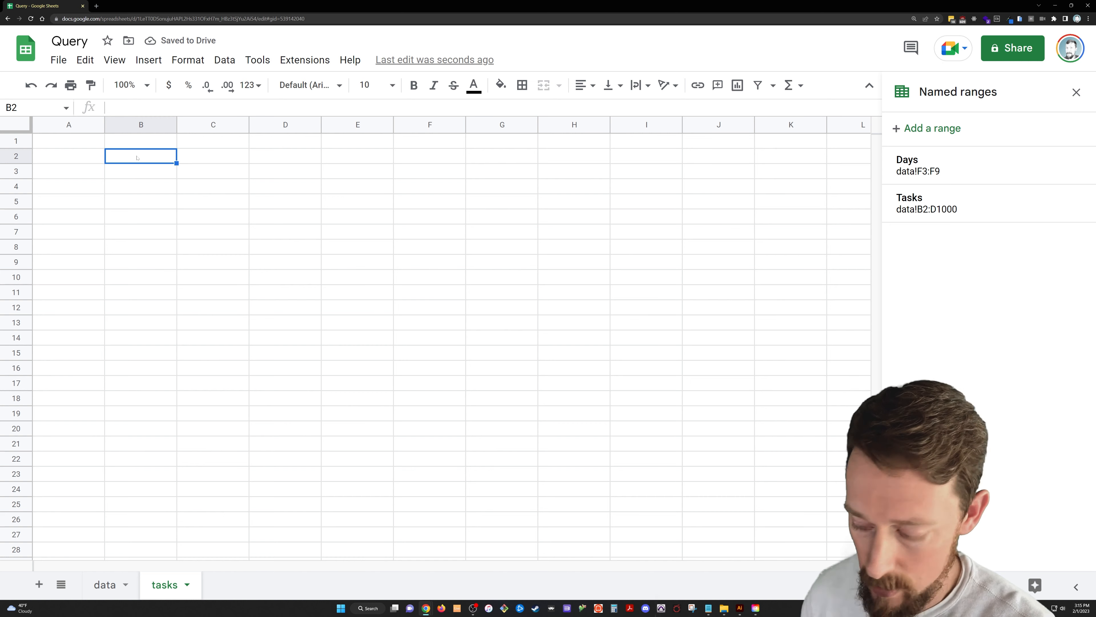
type("=")
type("f.test")
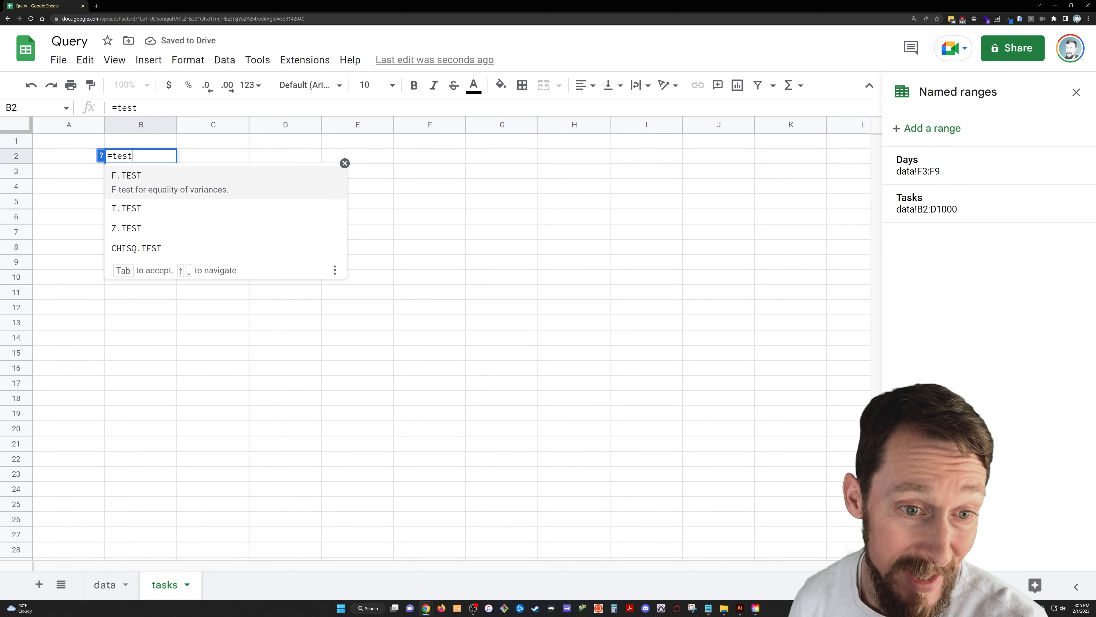
key("Tab")
key("BackSpace")
key("BackSpace")
key("BackSpace")
key("BackSpace")
key("BackSpace")
key("BackSpace")
key("BackSpace")
type("text")
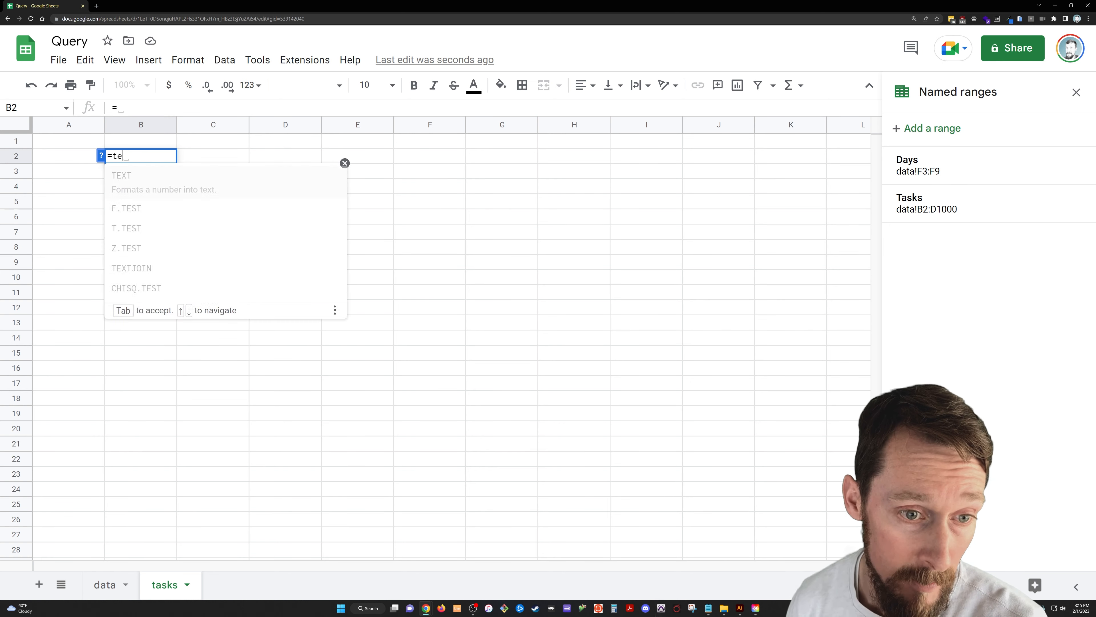
key("Tab")
type("today()")
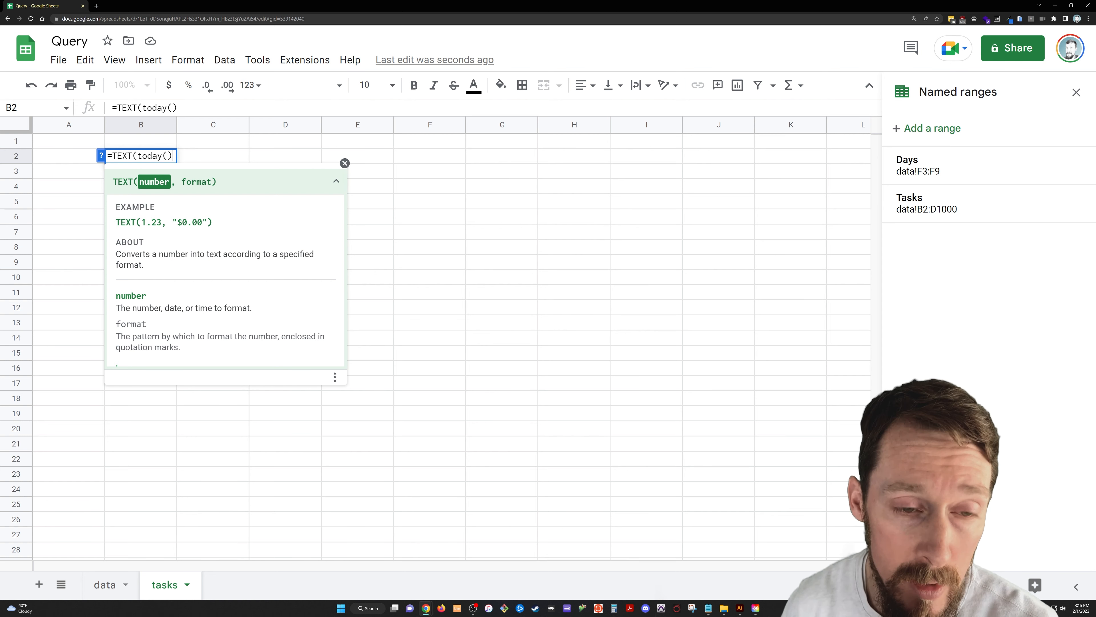
type(",\"")
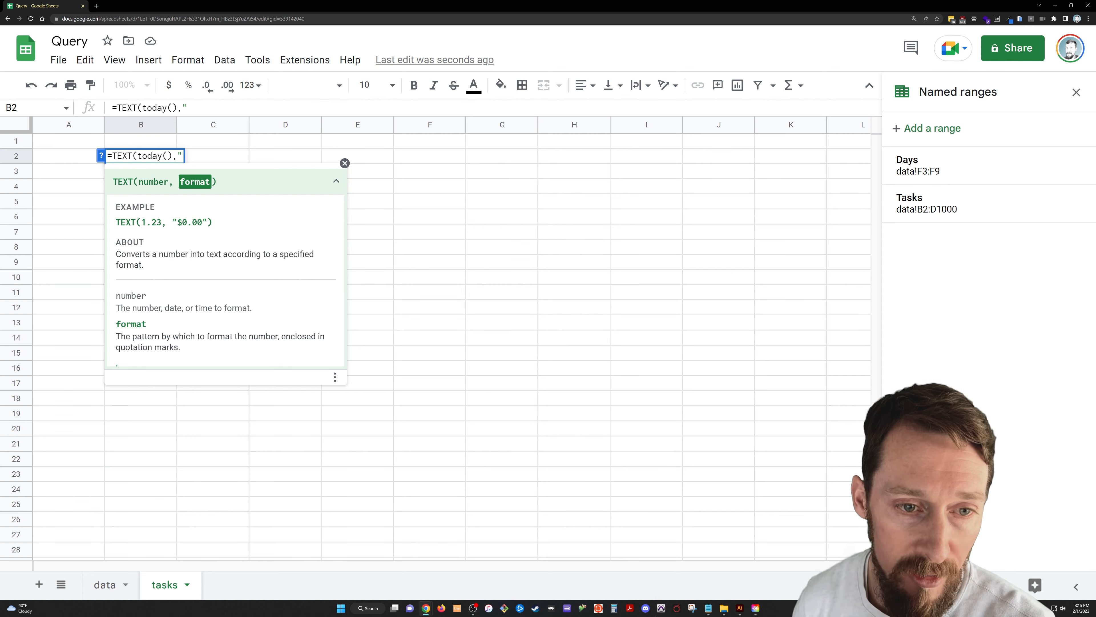
type("dddd\")")
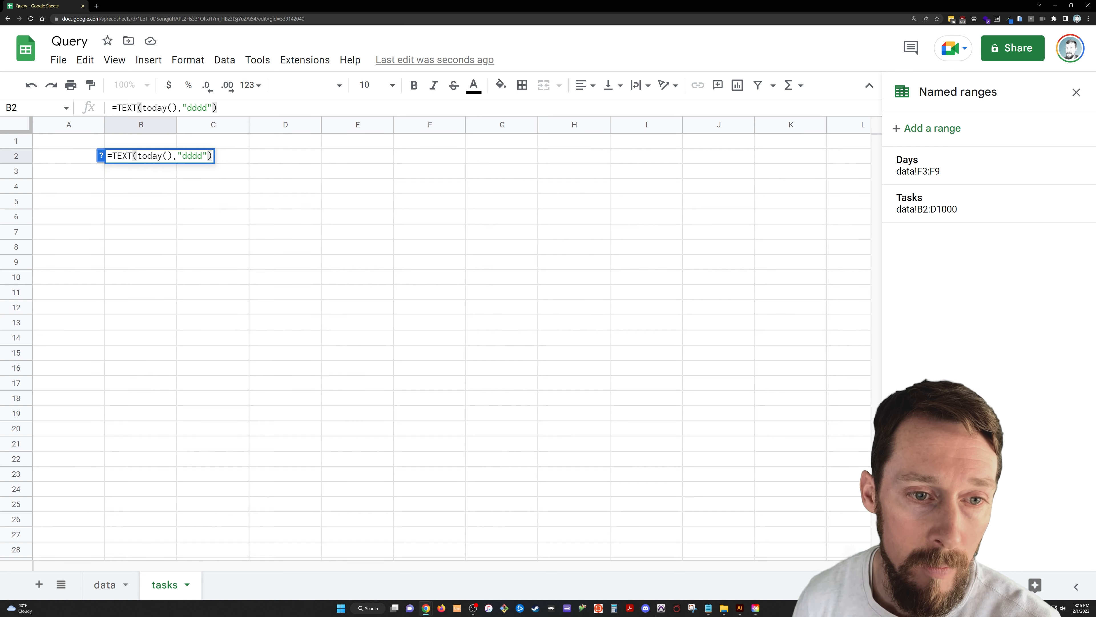
key("Return")
key("Up")
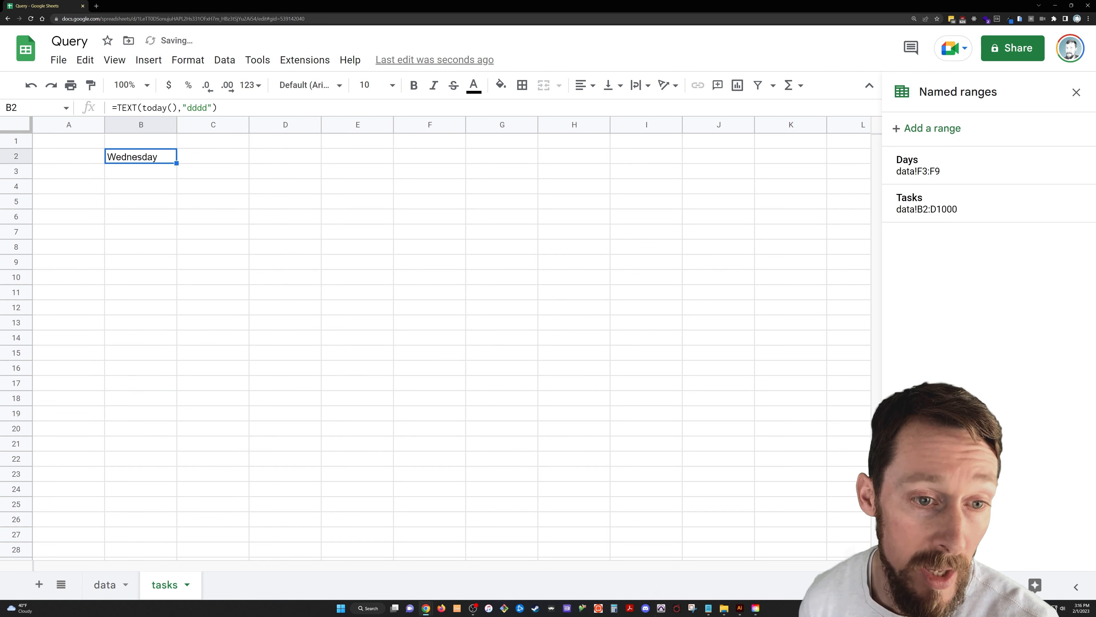
- Try the shorter weekday format "ddd" in the TEXT formula in B2
key("Return")
key("Left")
key("Left")
key("BackSpace")
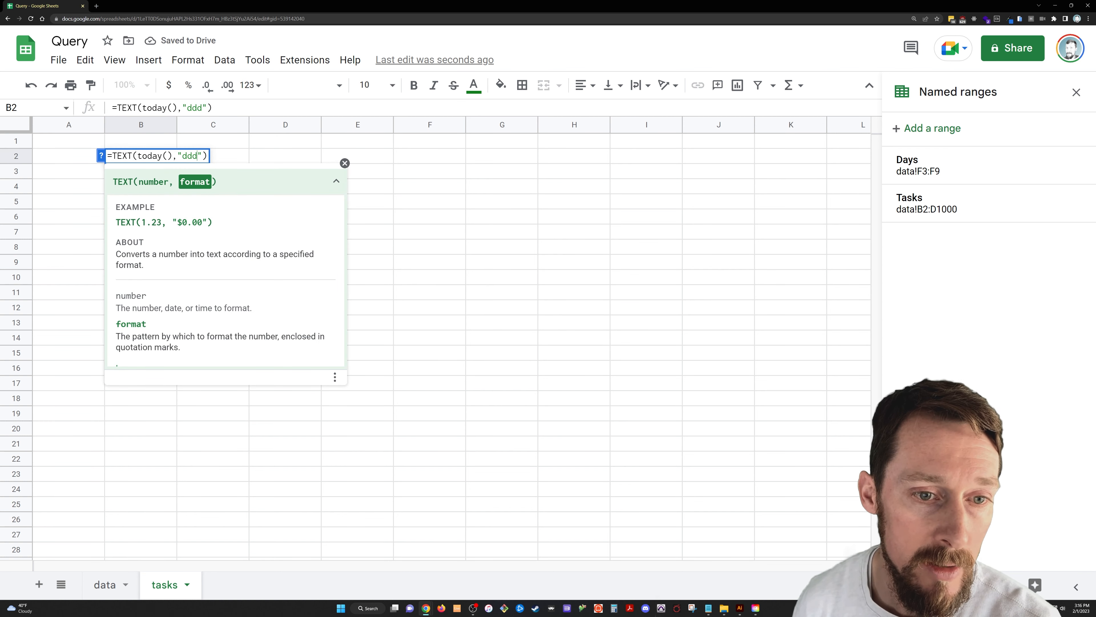
key("Return")
- Restore the full weekday format "dddd" in the TEXT formula in B2
key("Up")
key("Return")
key("Left")
key("Left")
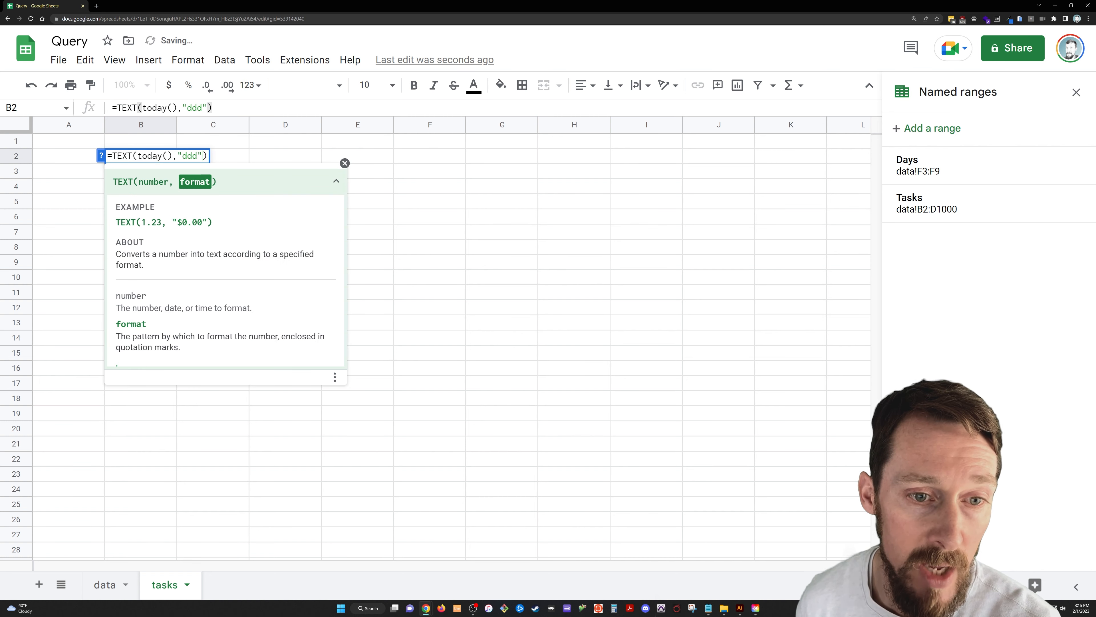
type("d")
key("Return")
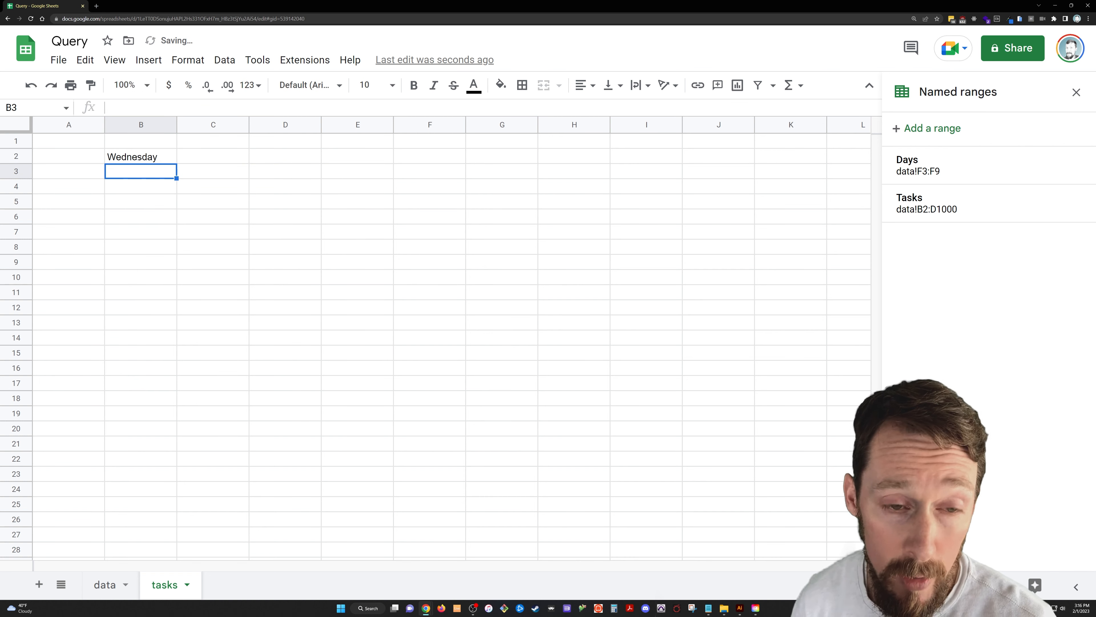
- Set the font size of the weekday in B2 to 18
key("Up")
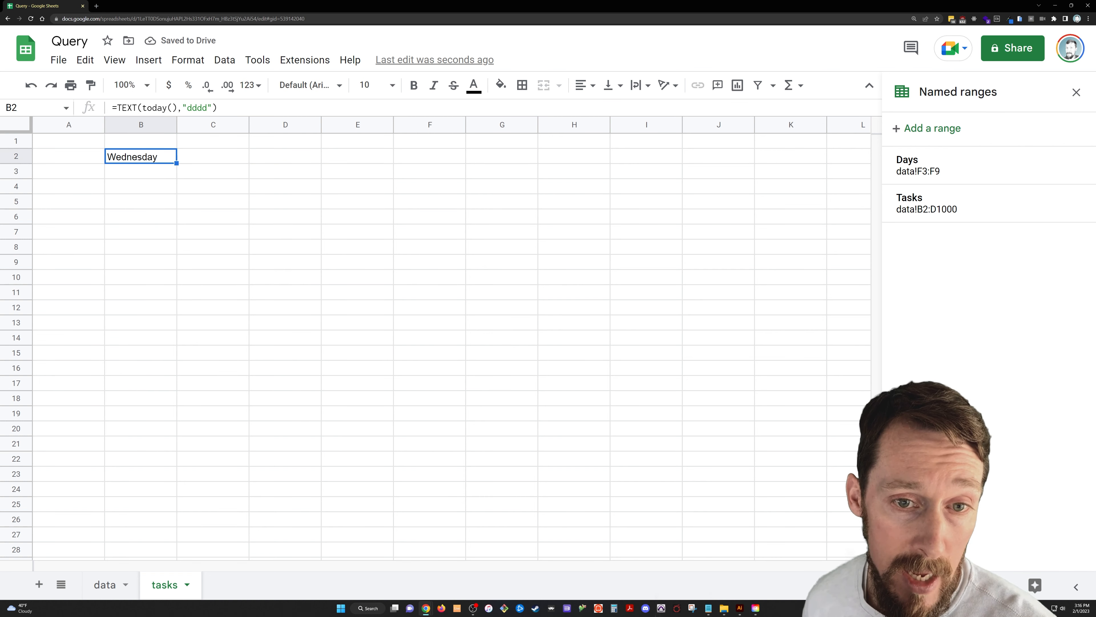
left_click(328, 85)
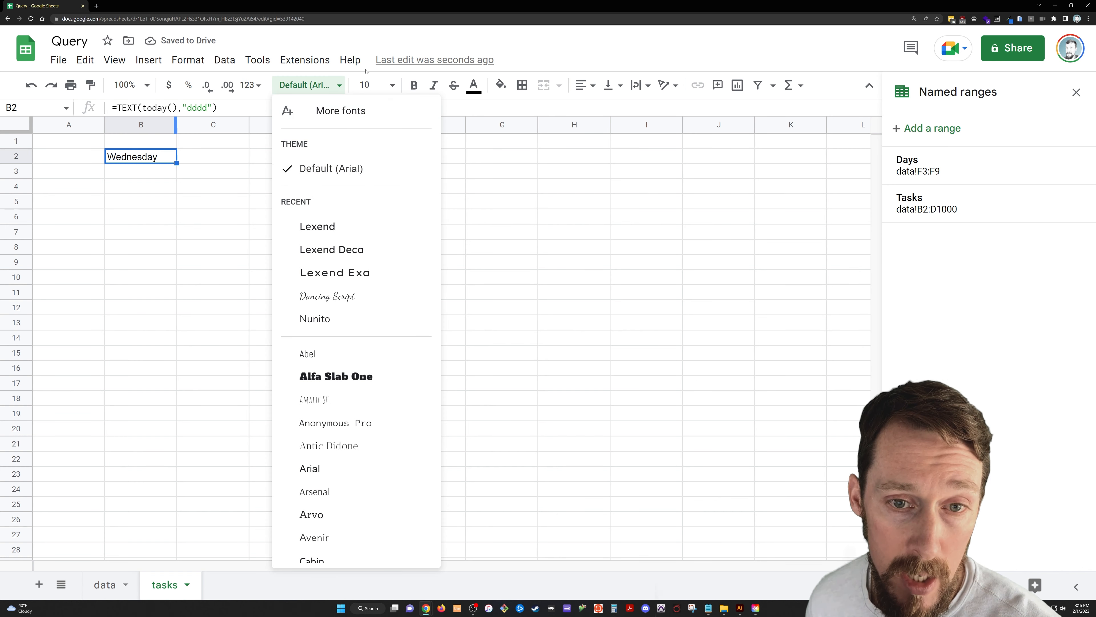
left_click(372, 85)
left_click(367, 294)
- Apply the Lexend font to every cell of the tasks sheet
key("ctrl+a")
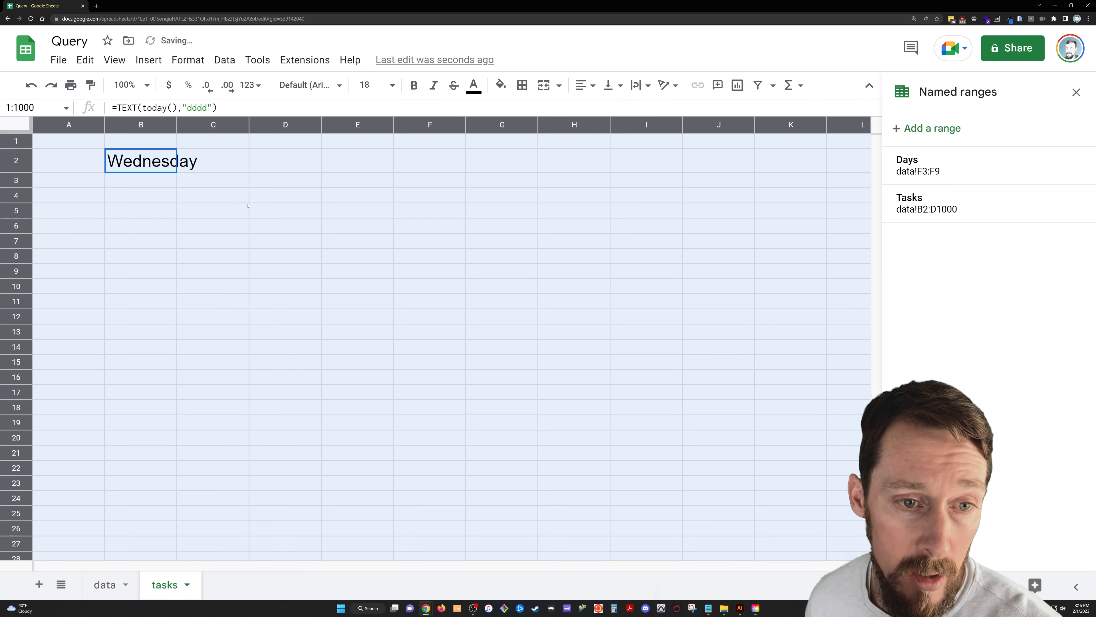
left_click(311, 85)
left_click(302, 226)
left_click(196, 152)
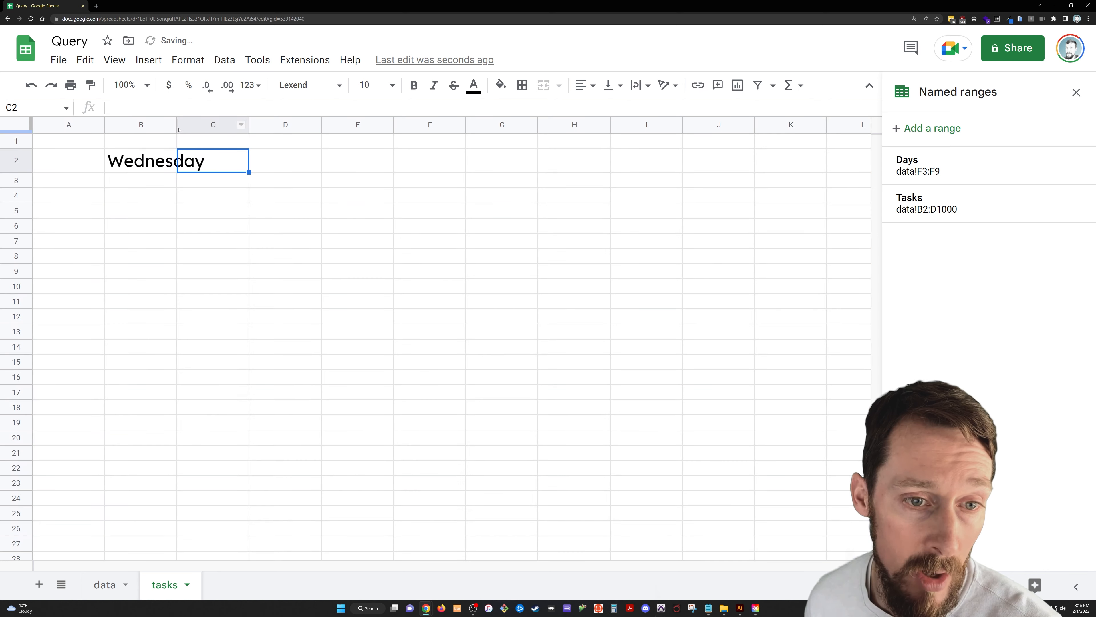
- Widen column B to fit the weekday text and hide the gridlines of the tasks sheet
left_click_drag(169, 125, 225, 123)
left_click(164, 180)
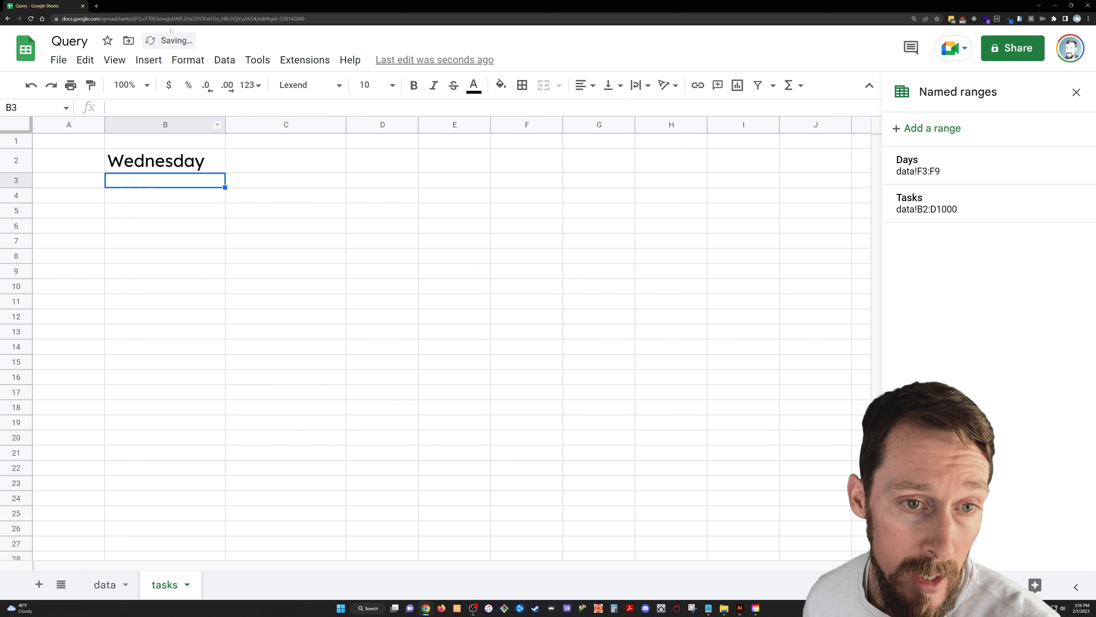
left_click(120, 63)
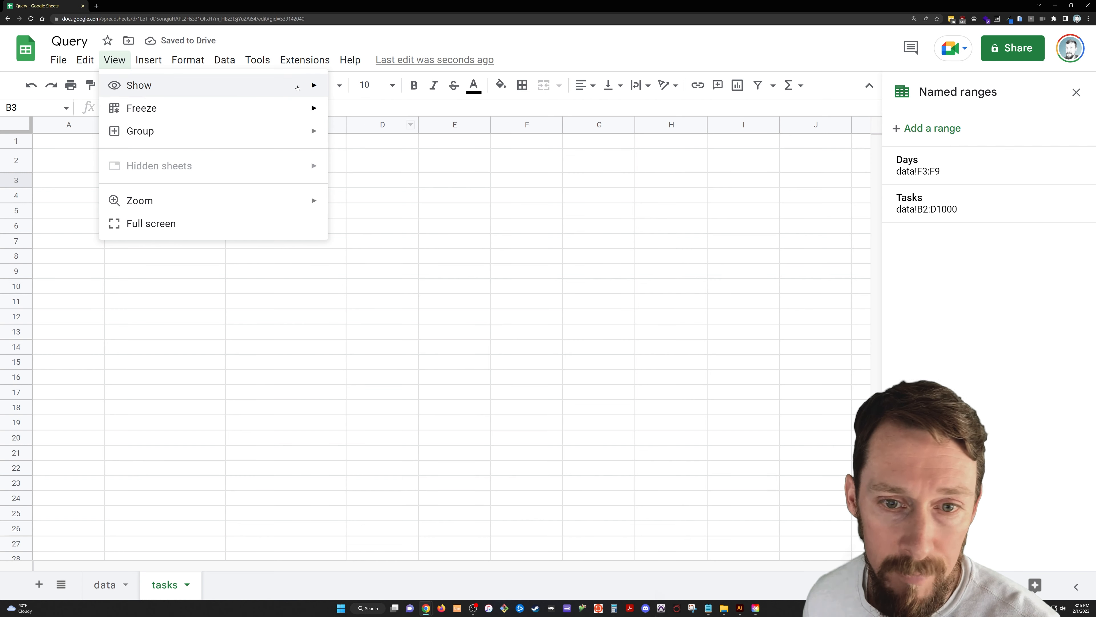
mouse_move(307, 85)
left_click(378, 110)
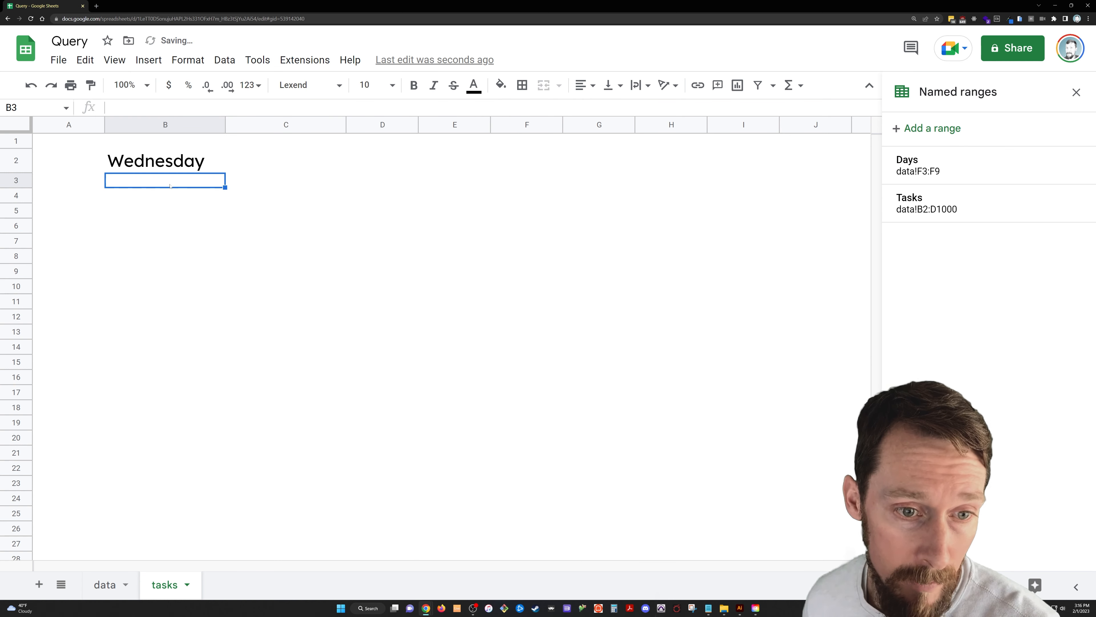
- Start a QUERY formula in B3 on the Tasks named range with the query string "select *"
type("=")
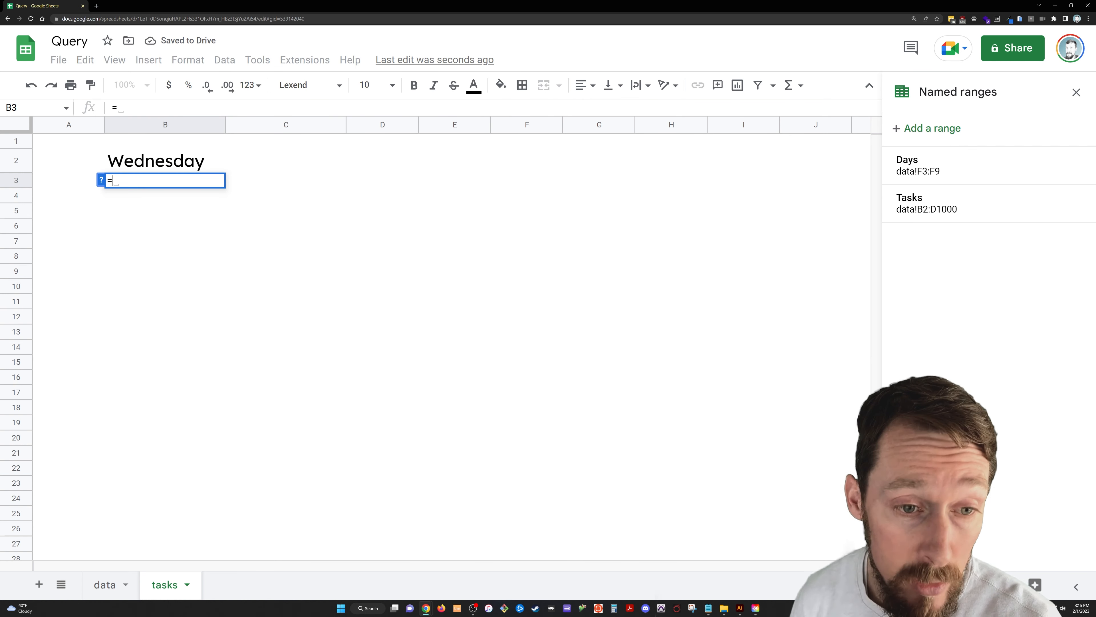
type("query")
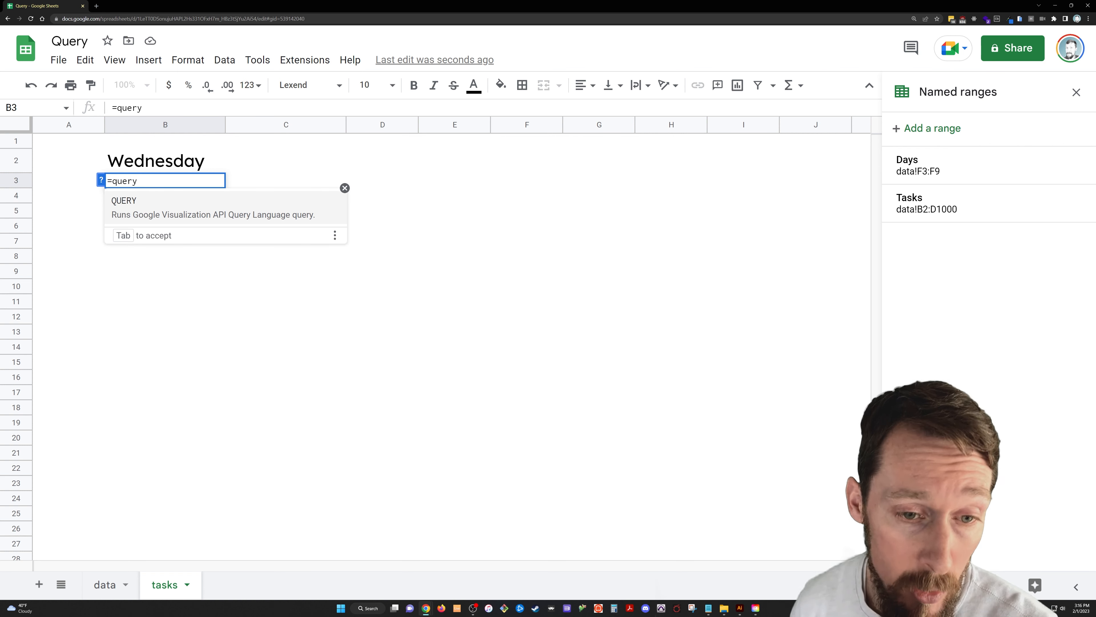
key("Tab")
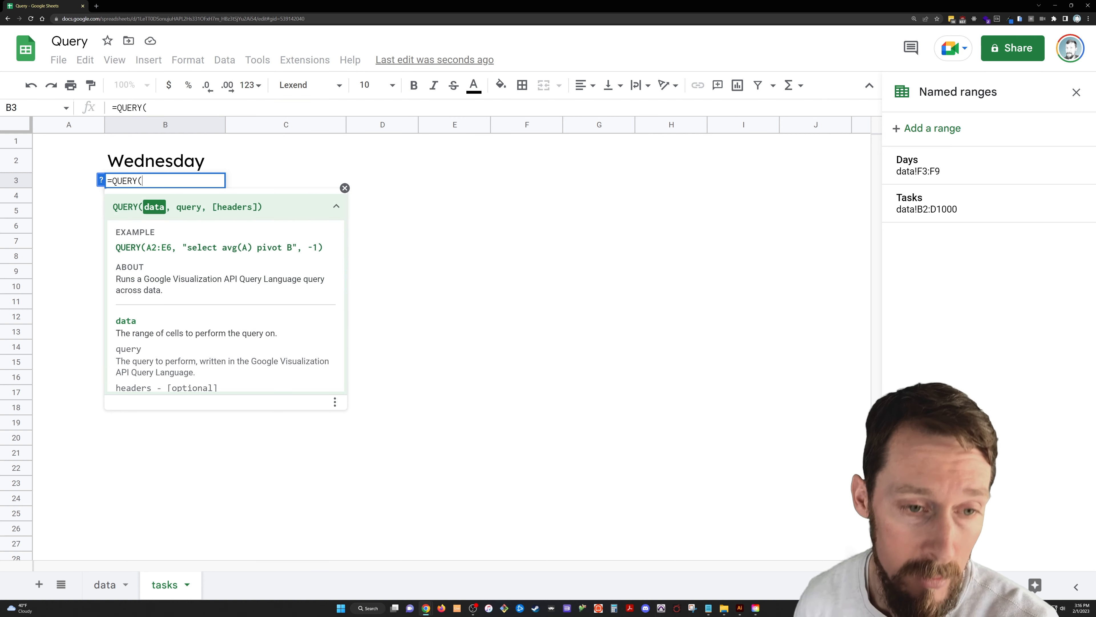
type("task")
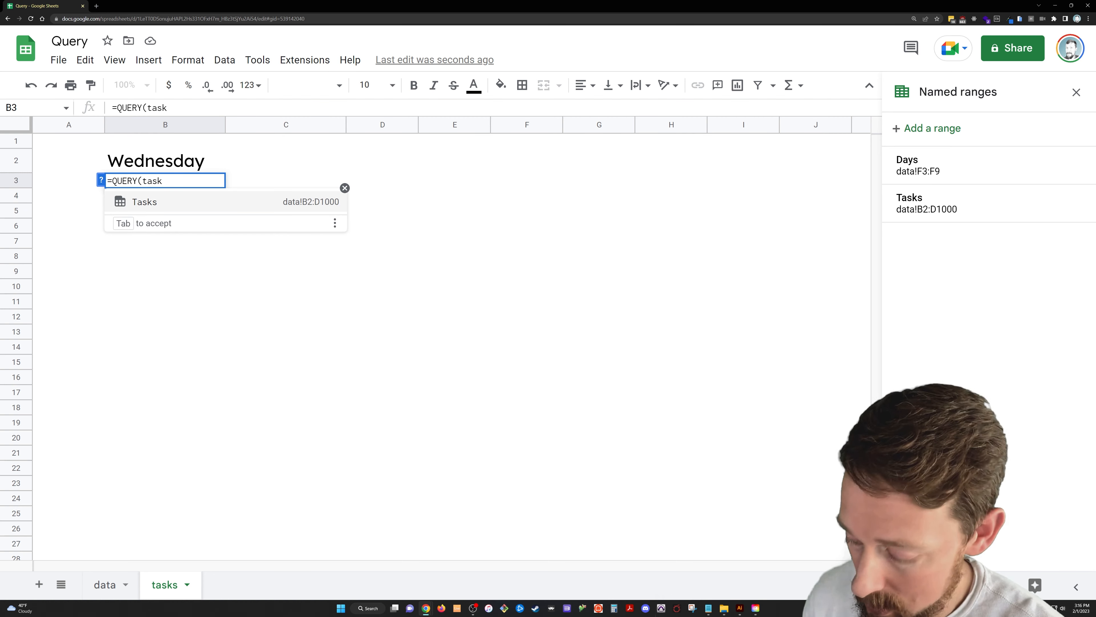
key("Tab")
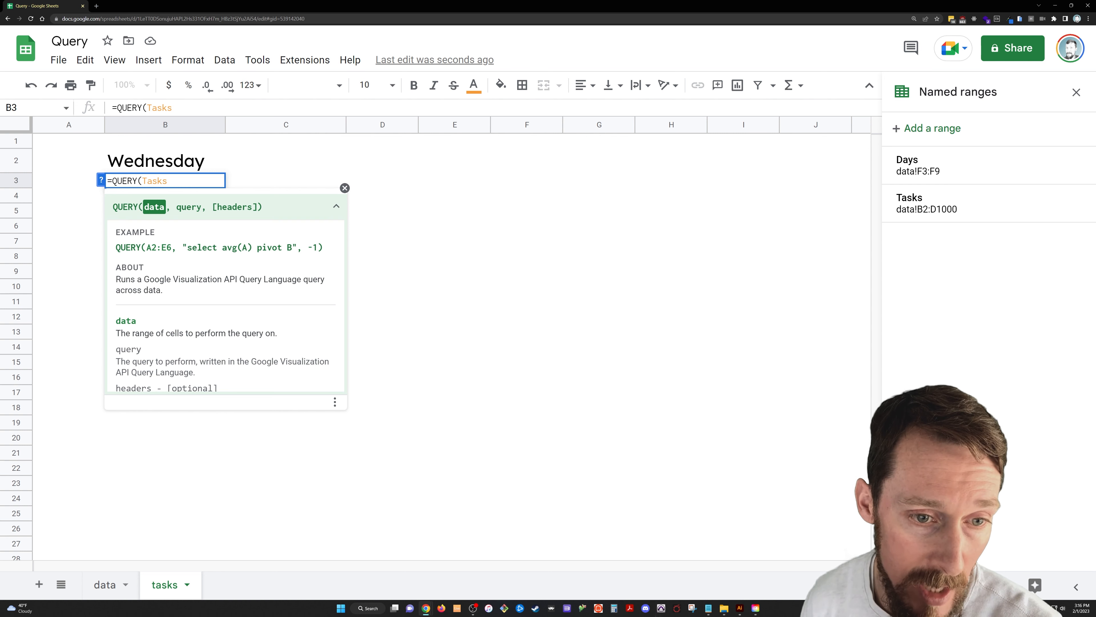
type(", ")
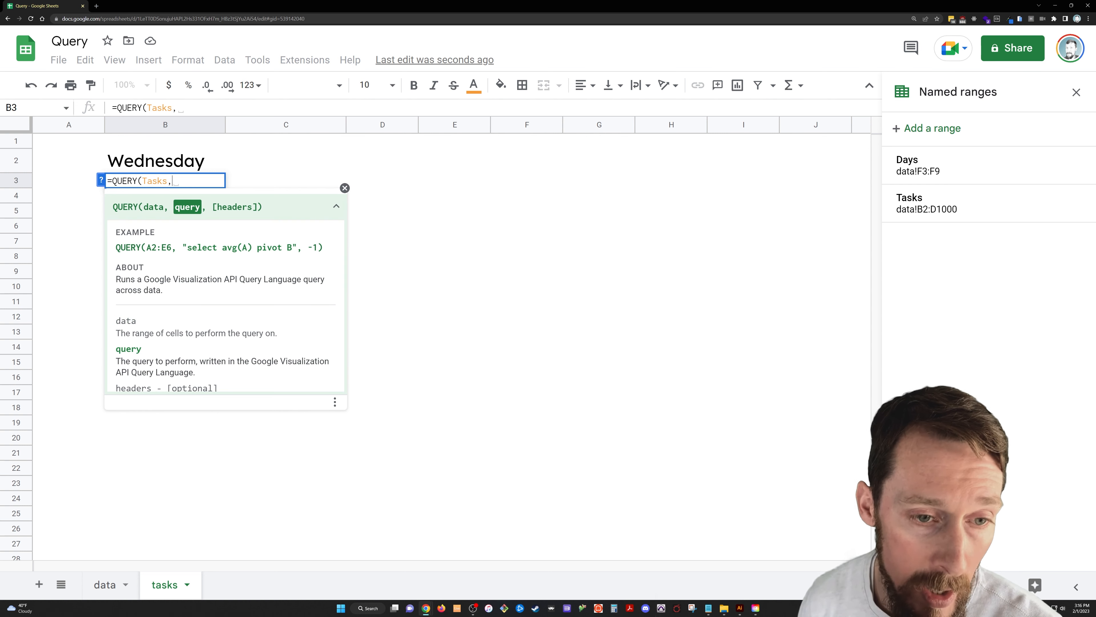
type("\"\")")
key("Left")
key("Left")
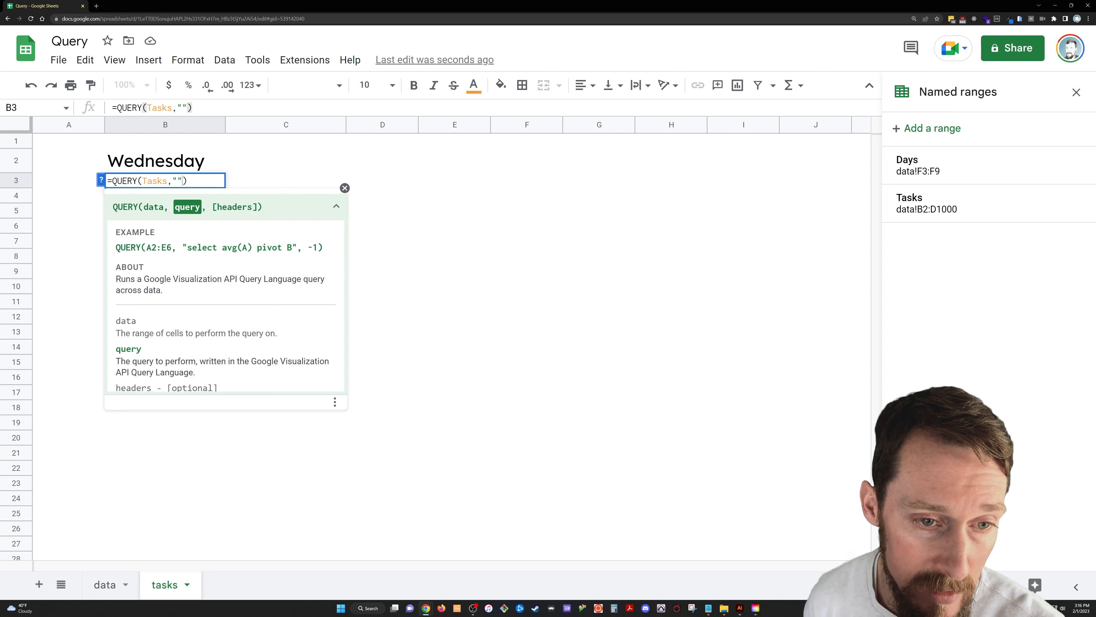
type("select ")
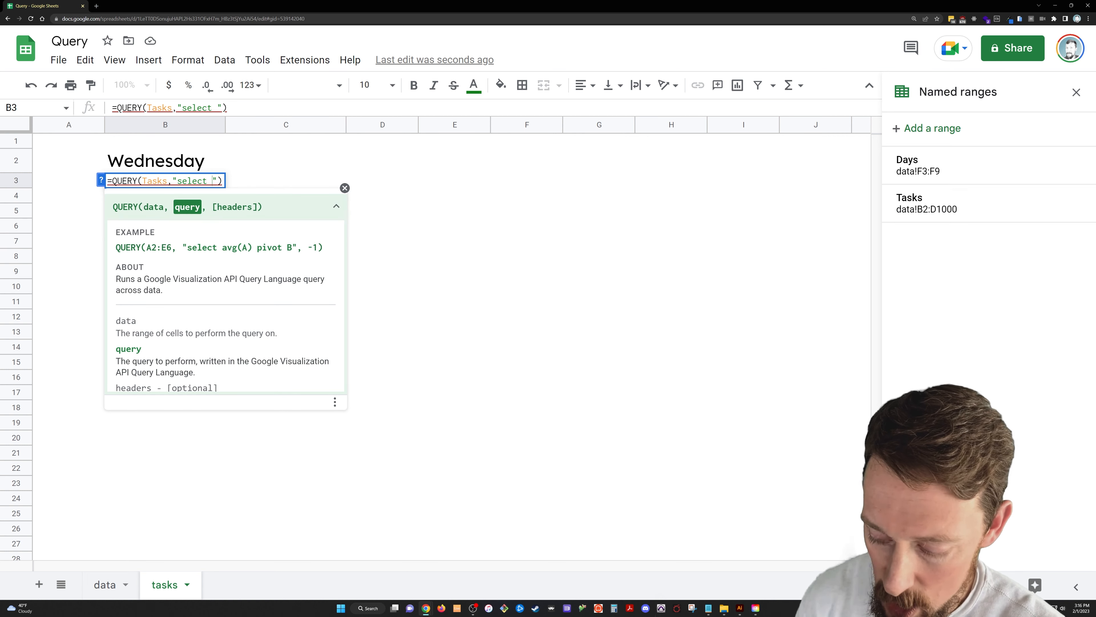
type("*")
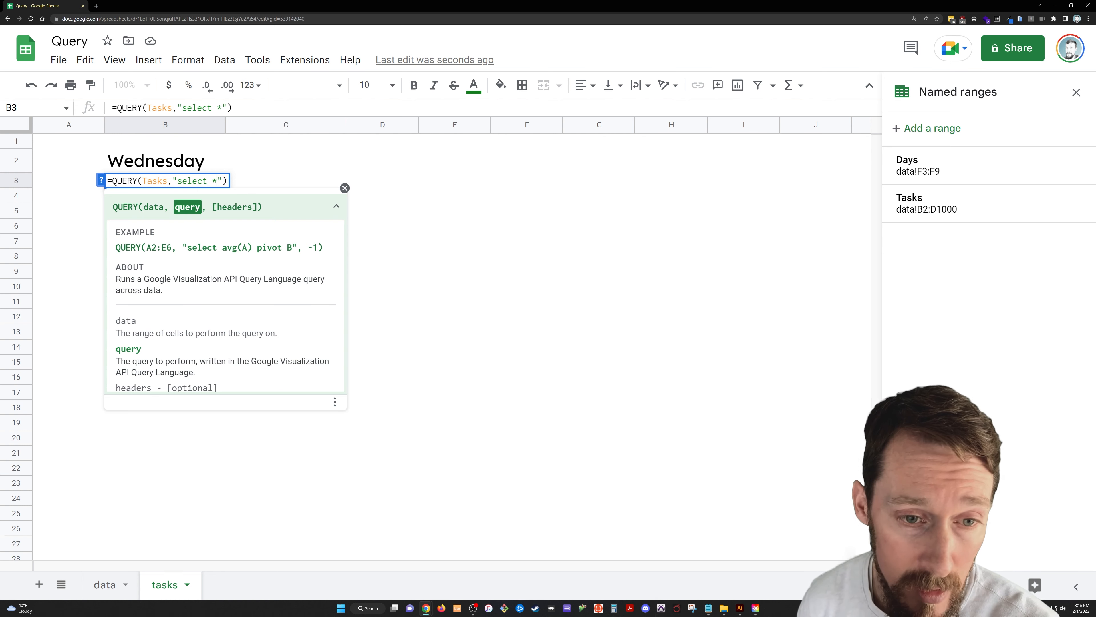
- Complete the B3 query with a where clause matching column D to the weekday in B2: where D='"&B2&"'"
type(" where D")
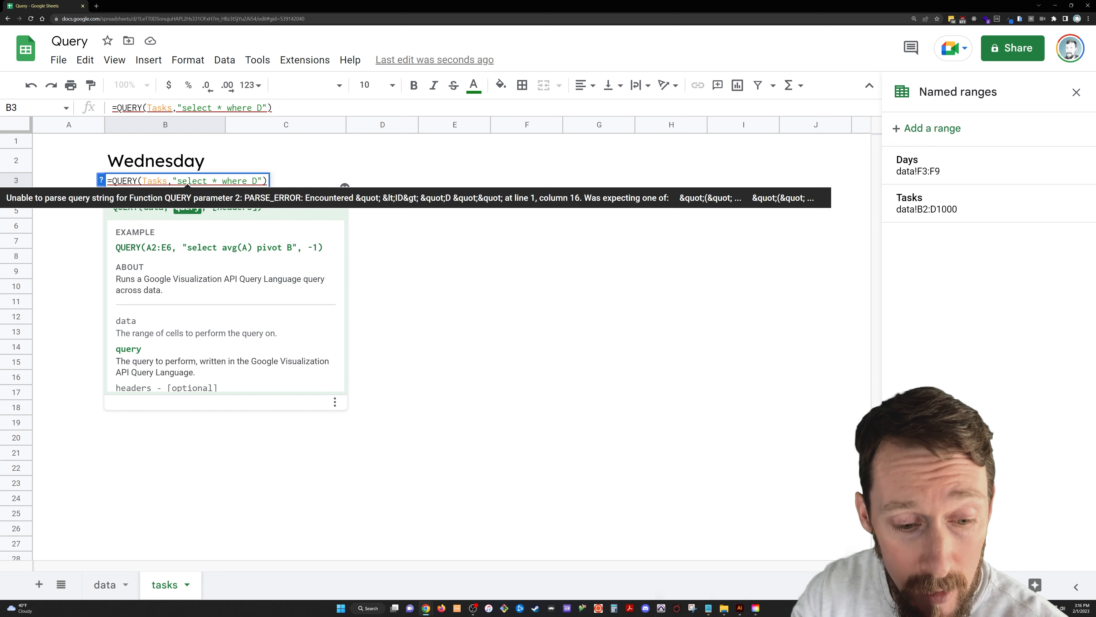
type("='")
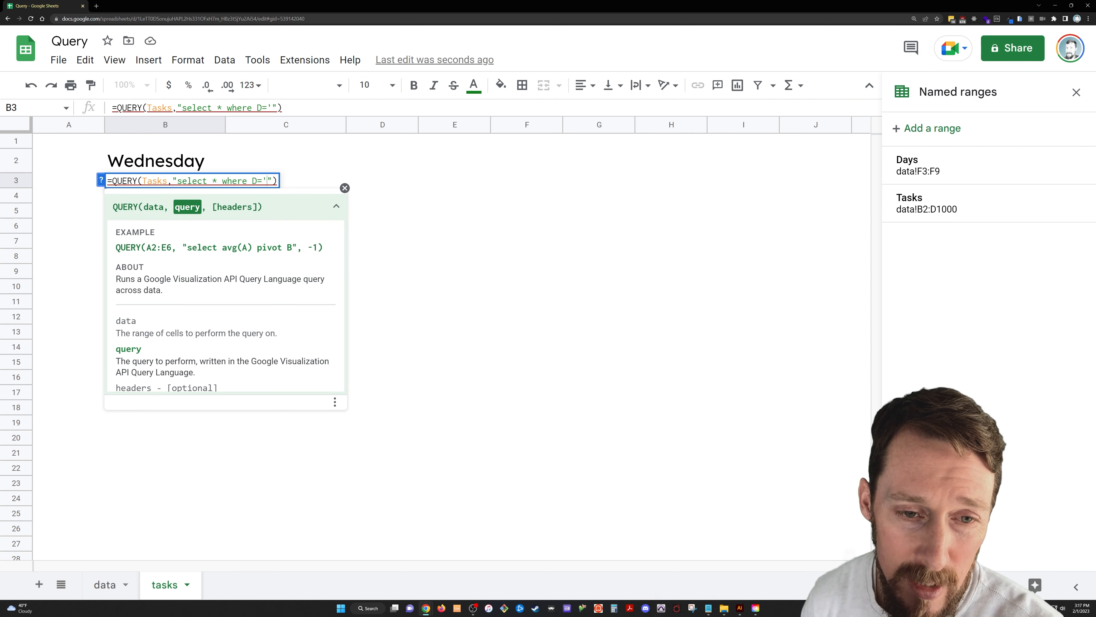
type("\"")
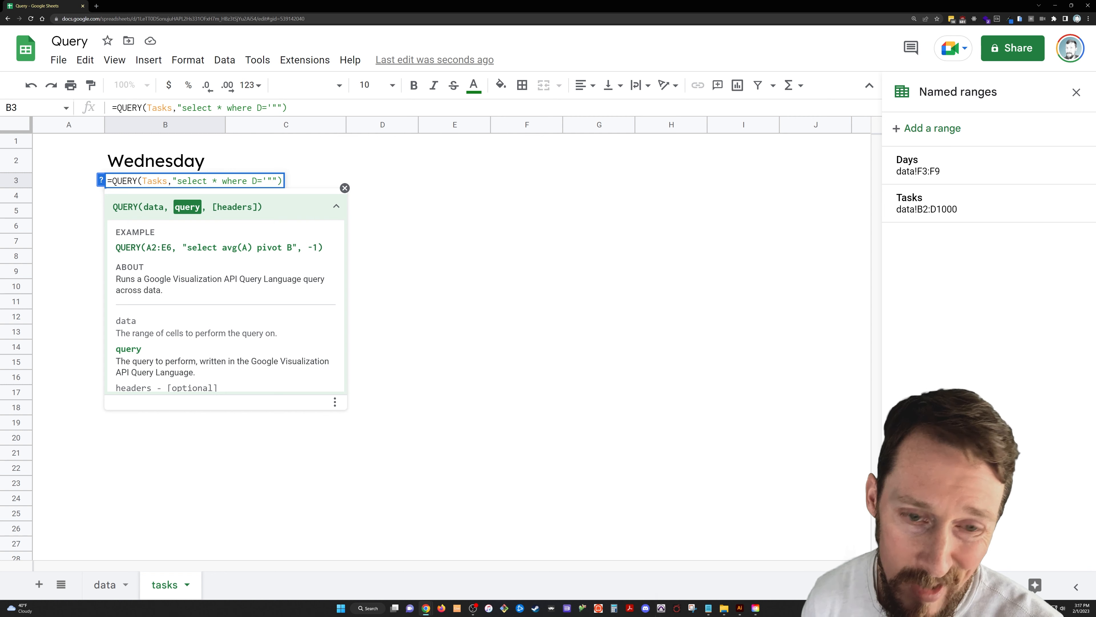
type("&")
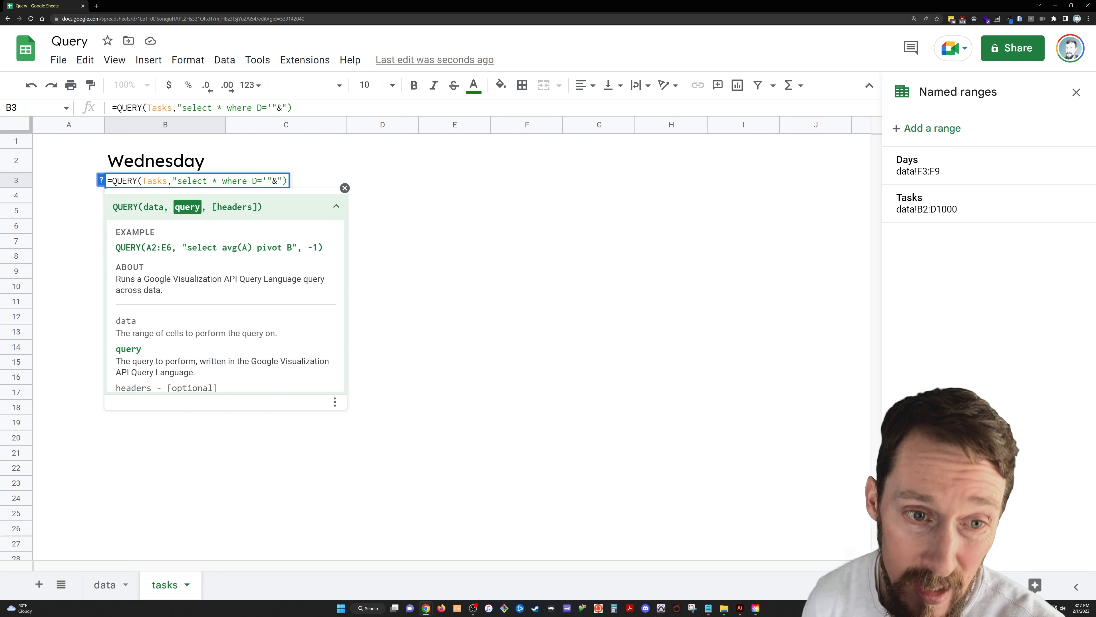
type("B2")
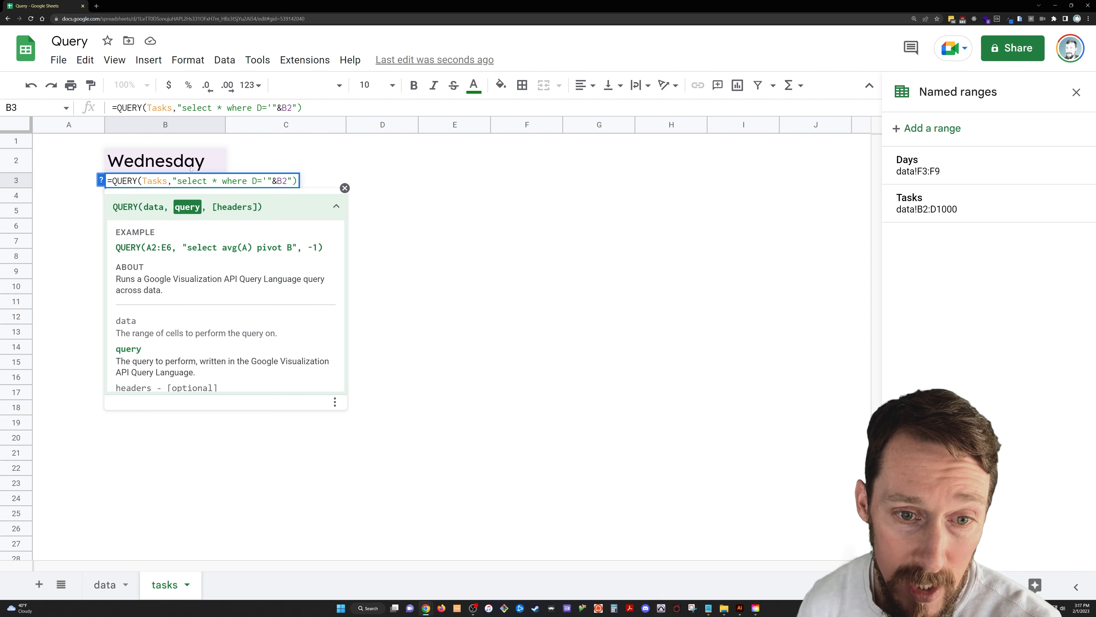
type("&")
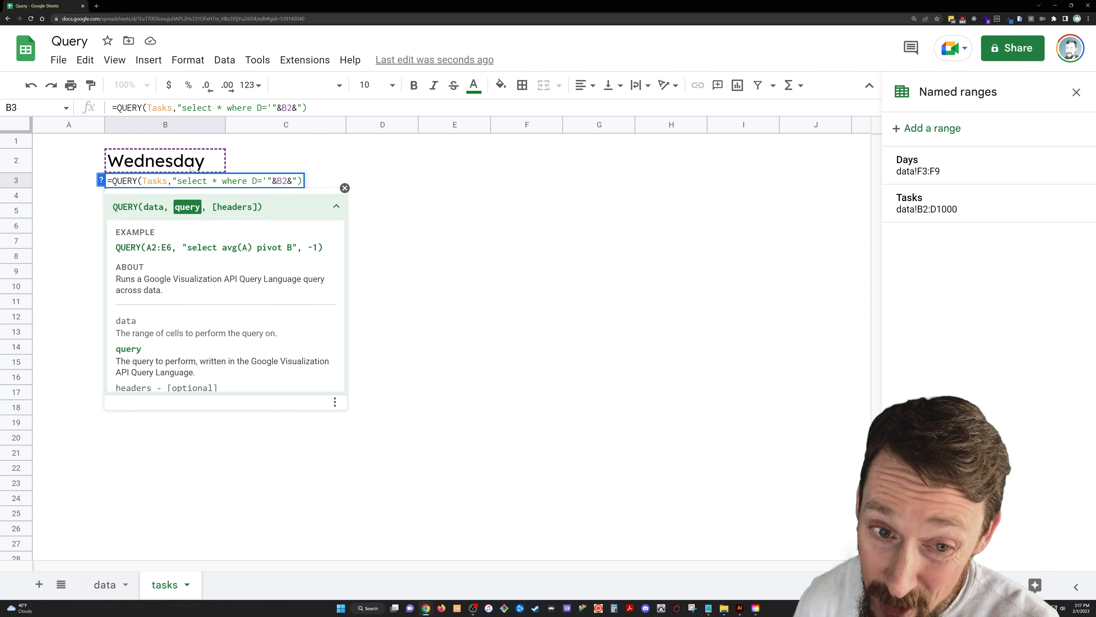
type("\"'")
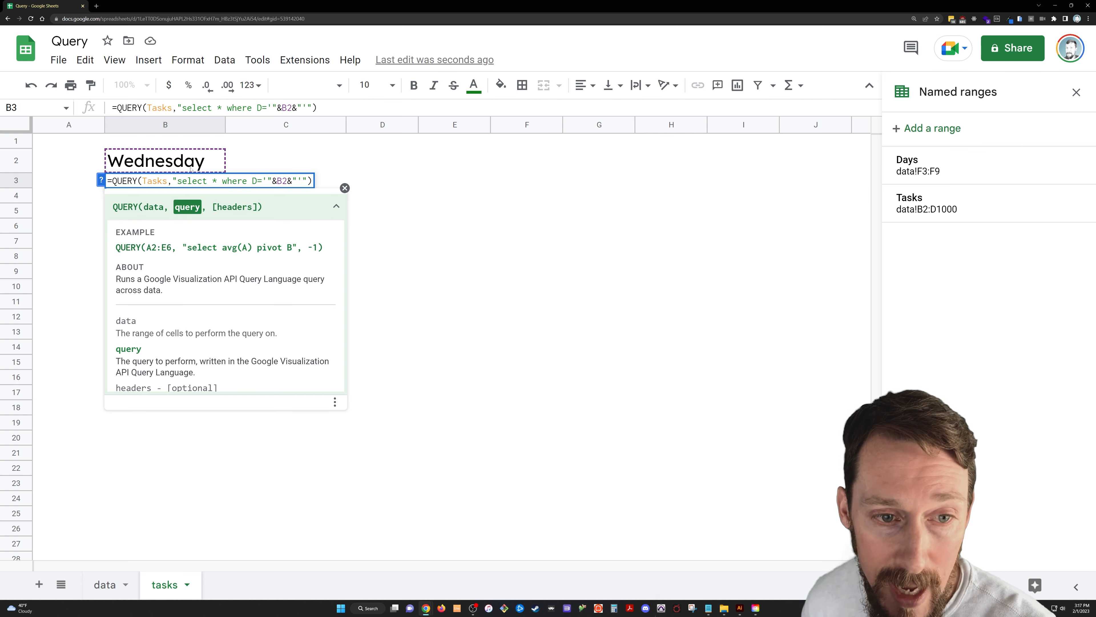
key("Return")
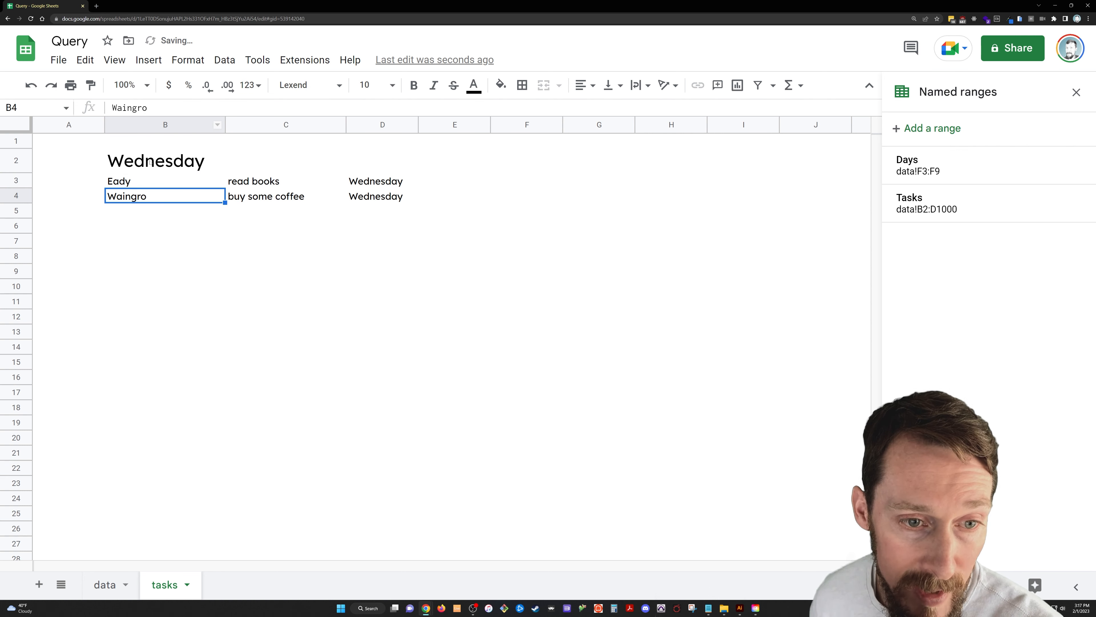
- Test the query by temporarily replacing the weekday formula in B2 with Thursday, and undo the replacement
left_click(131, 164)
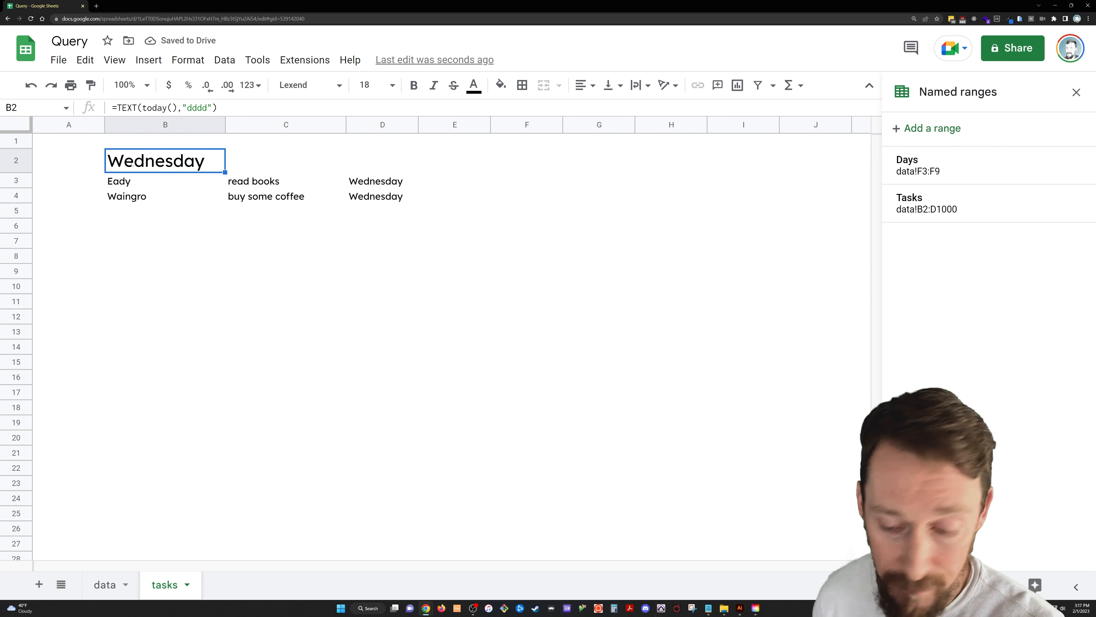
type("Thursday")
key("Return")
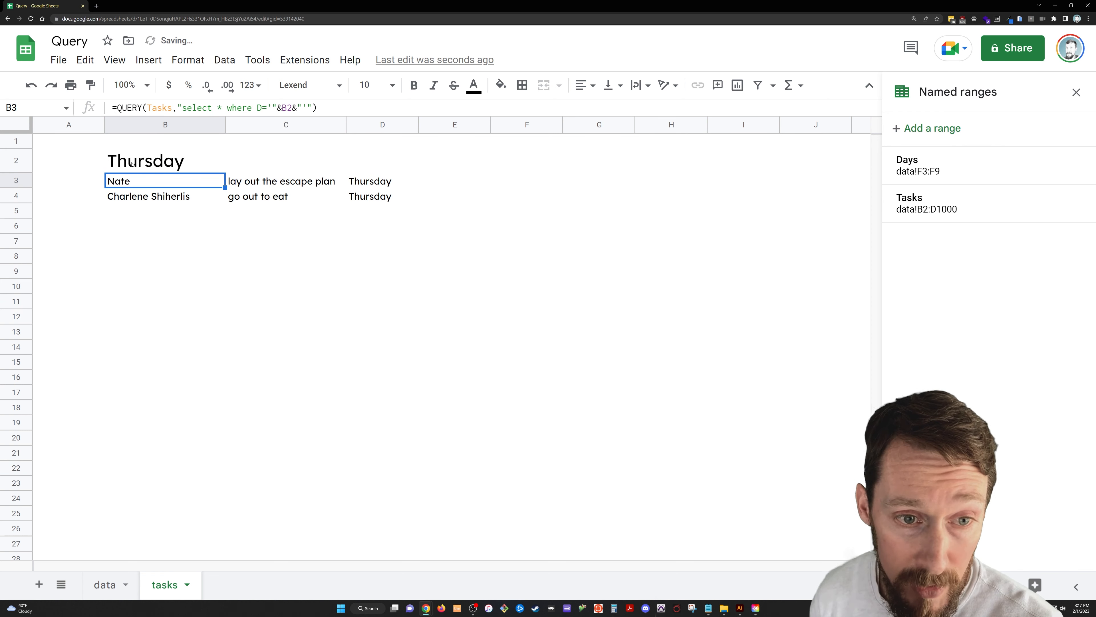
key("ctrl+z")
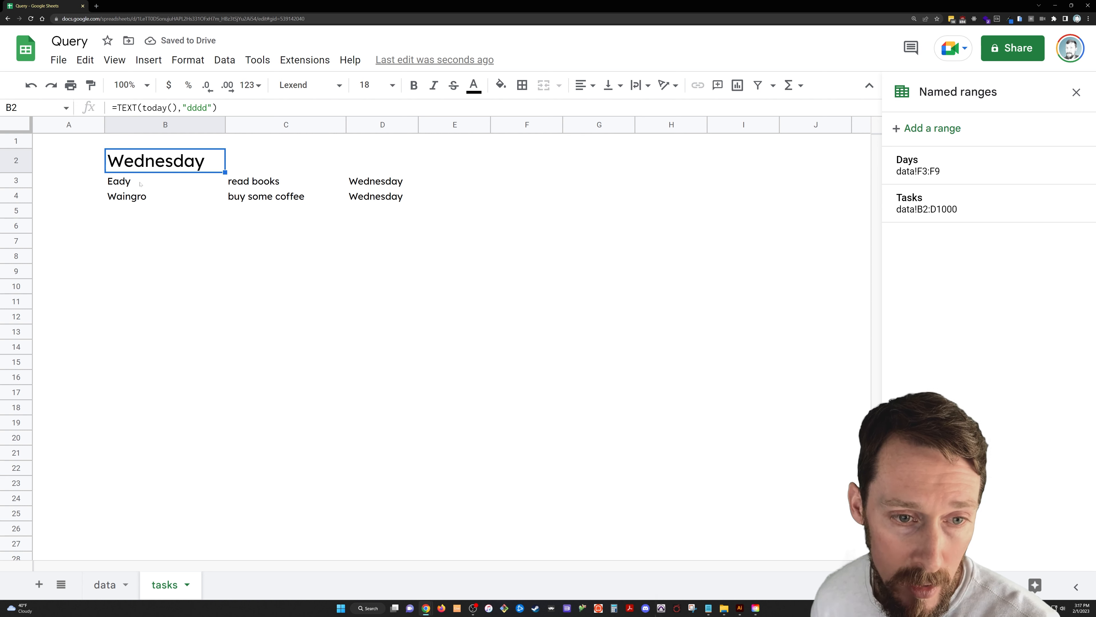
- Check the people returned by the query against the two Wednesday rows on the data sheet
left_click_drag(138, 182, 138, 193)
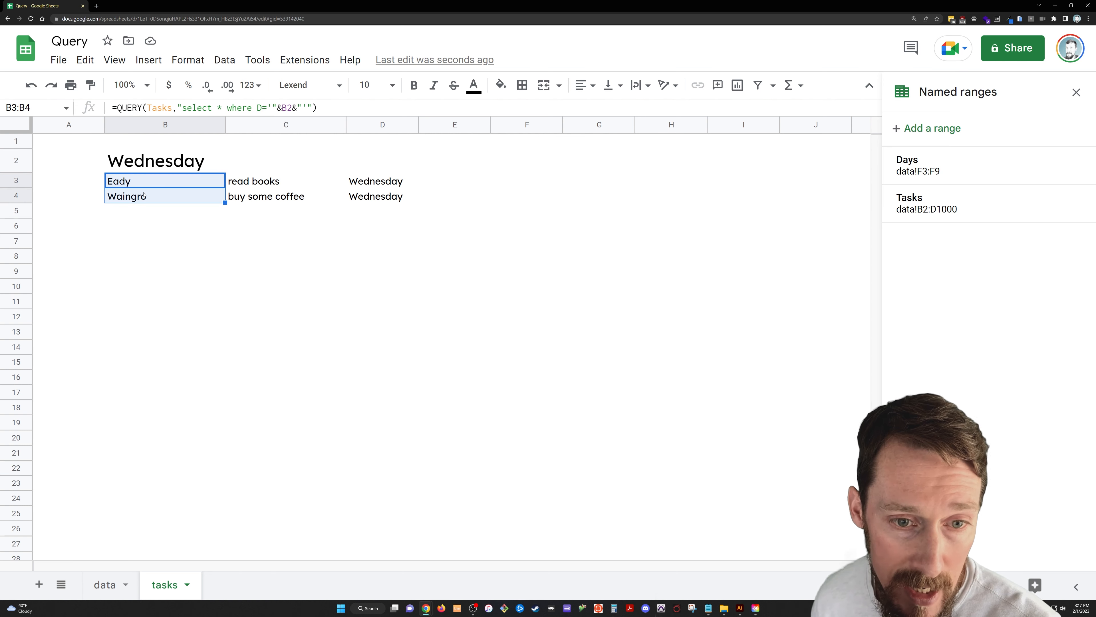
left_click(112, 583)
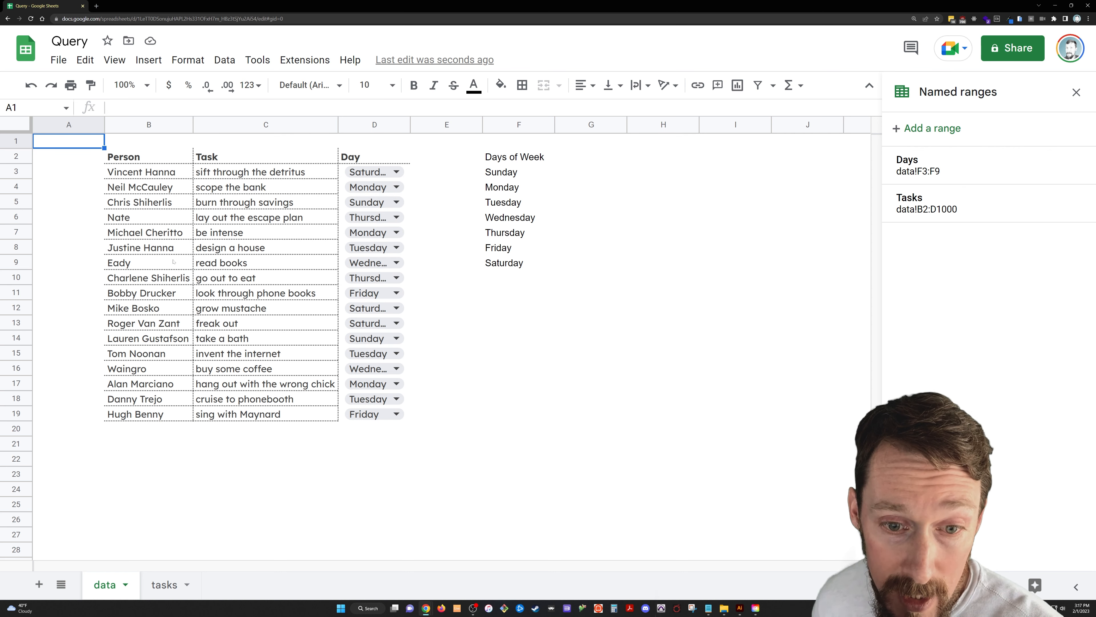
left_click_drag(165, 261, 375, 263)
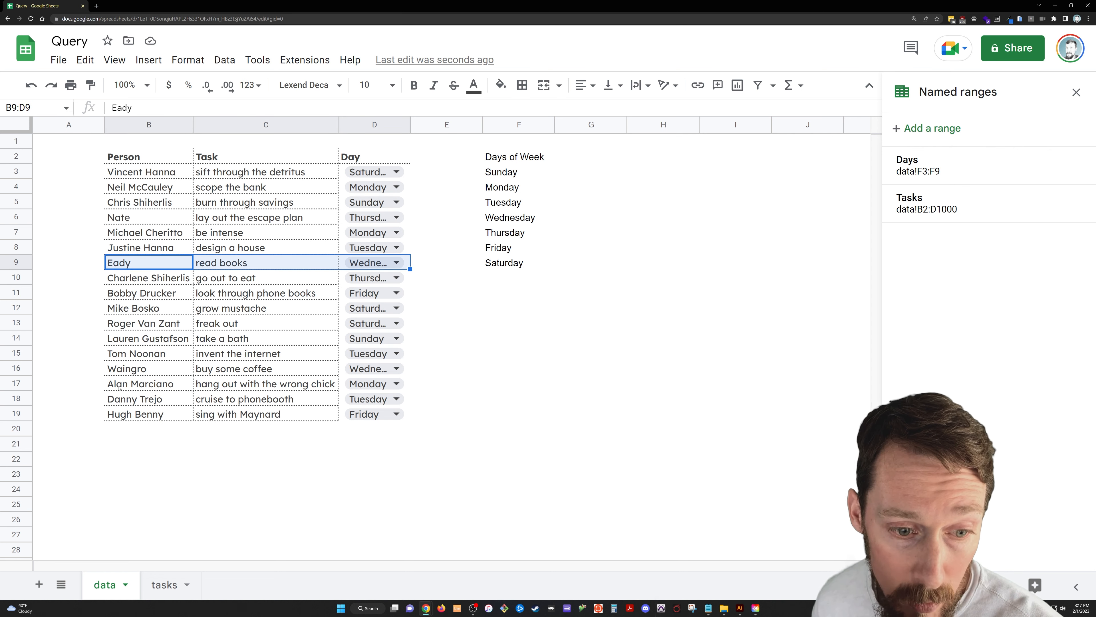
left_click_drag(118, 384, 273, 386, "ctrl")
left_click_drag(155, 386, 350, 370, "ctrl")
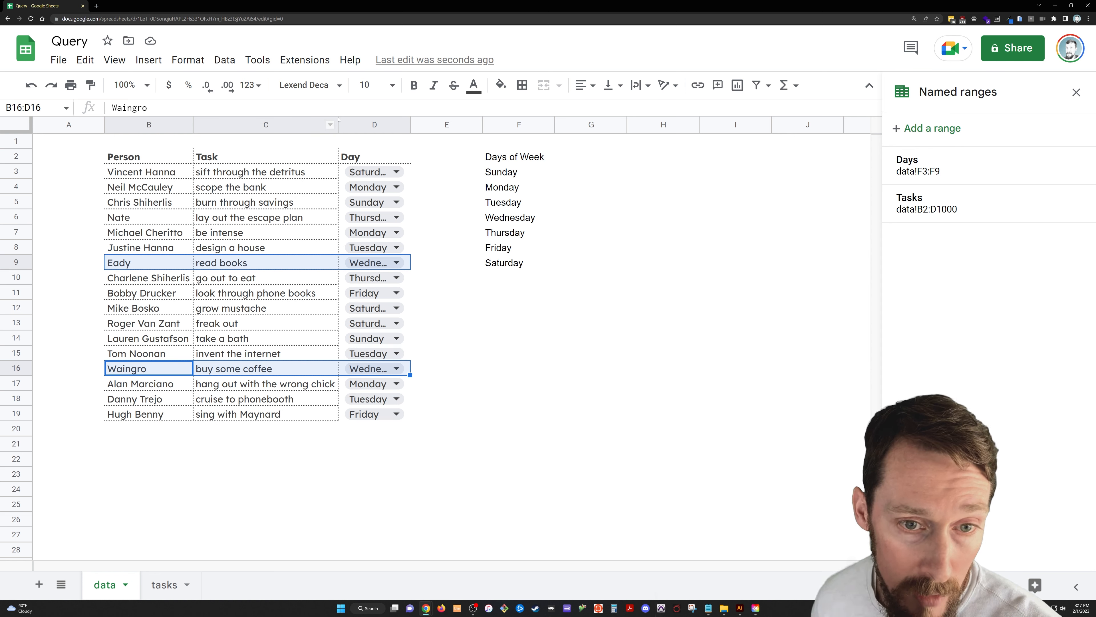
- Change the QUERY formula in B3 of the tasks sheet to select only columns B,C instead of all columns
left_click(190, 575)
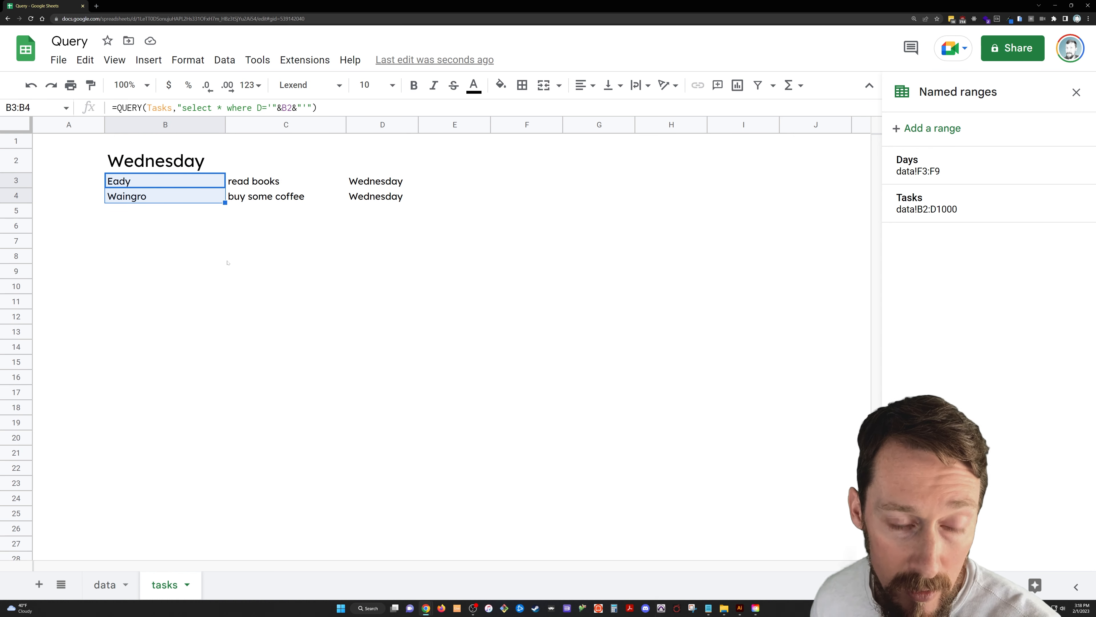
double_click(151, 183)
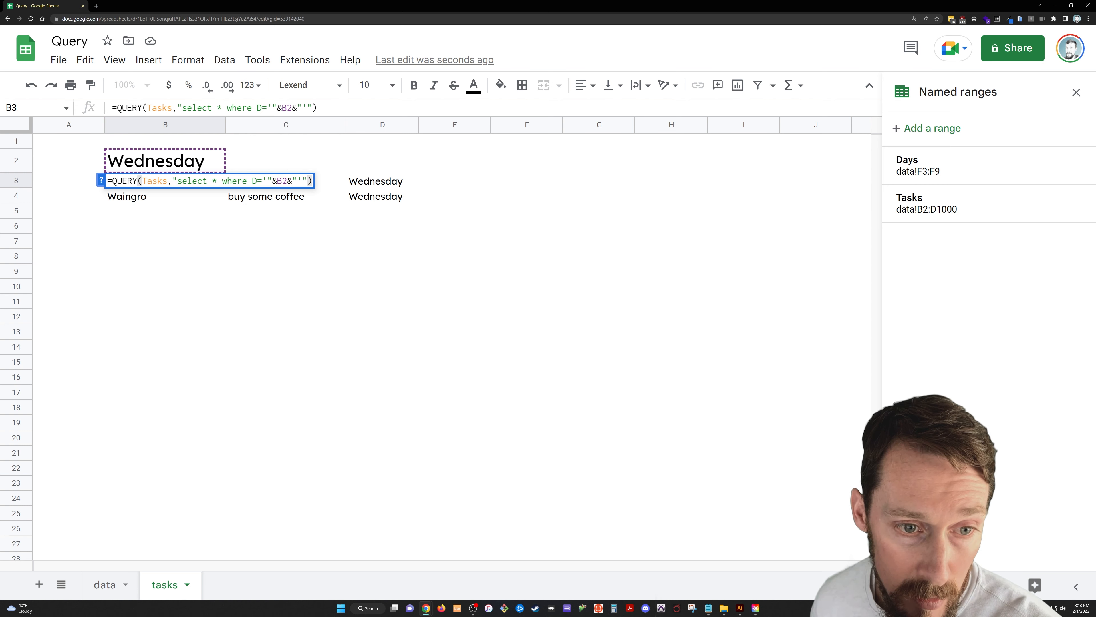
key("Escape")
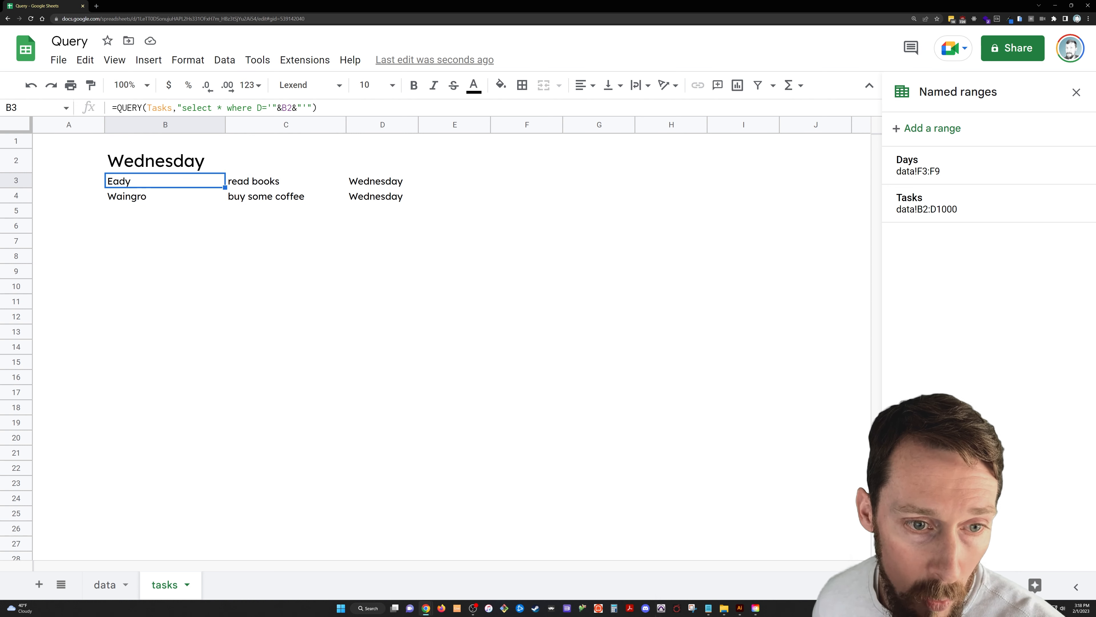
key("Return")
left_click(217, 180)
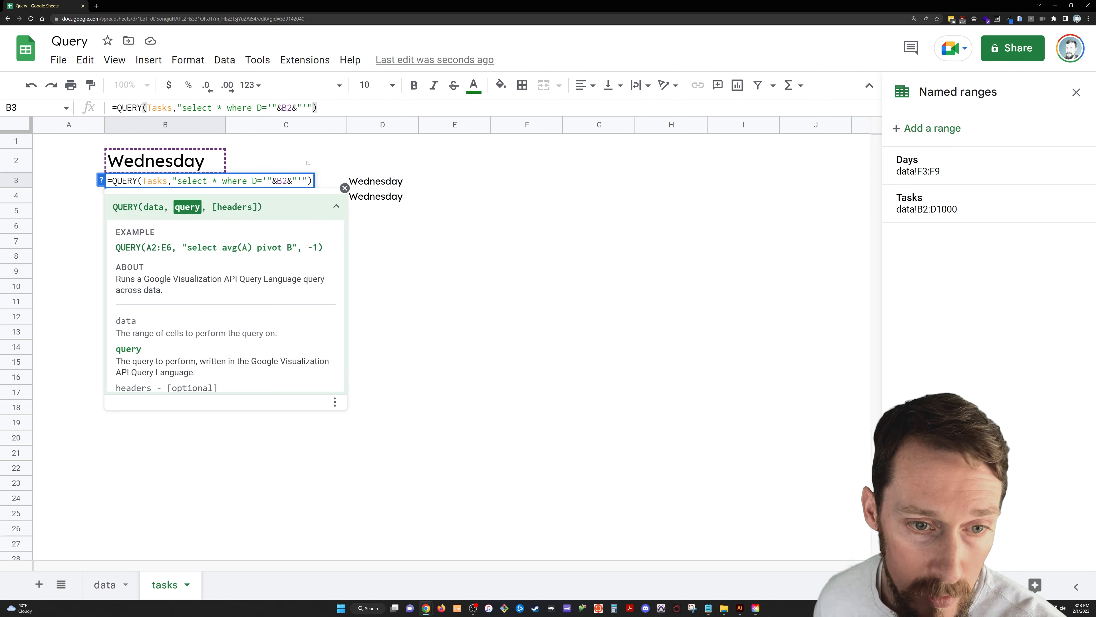
key("BackSpace")
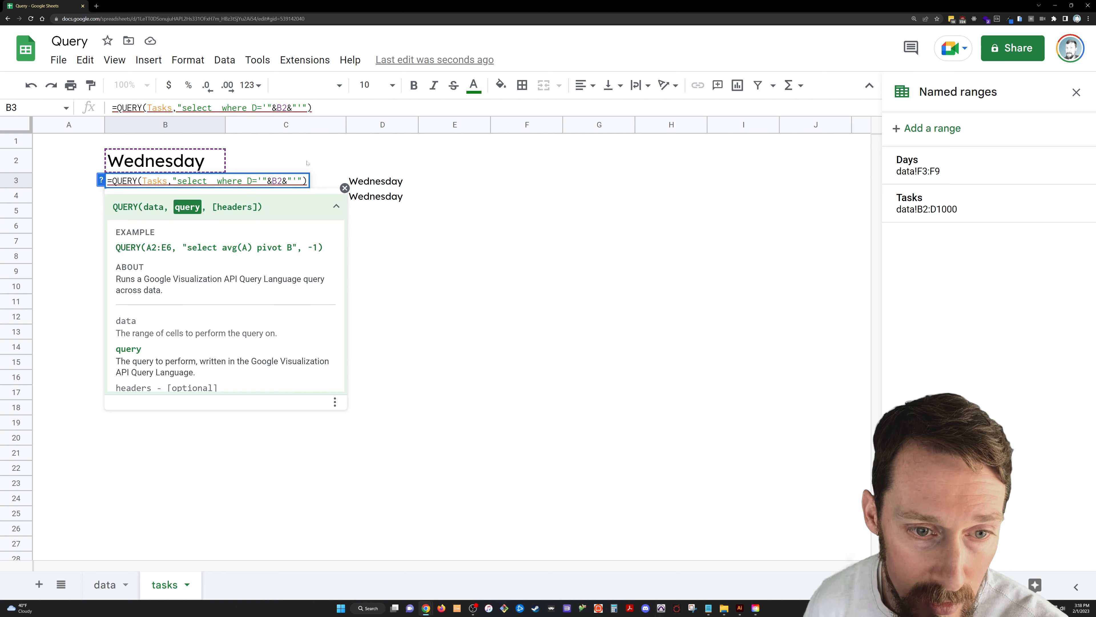
type("B,C")
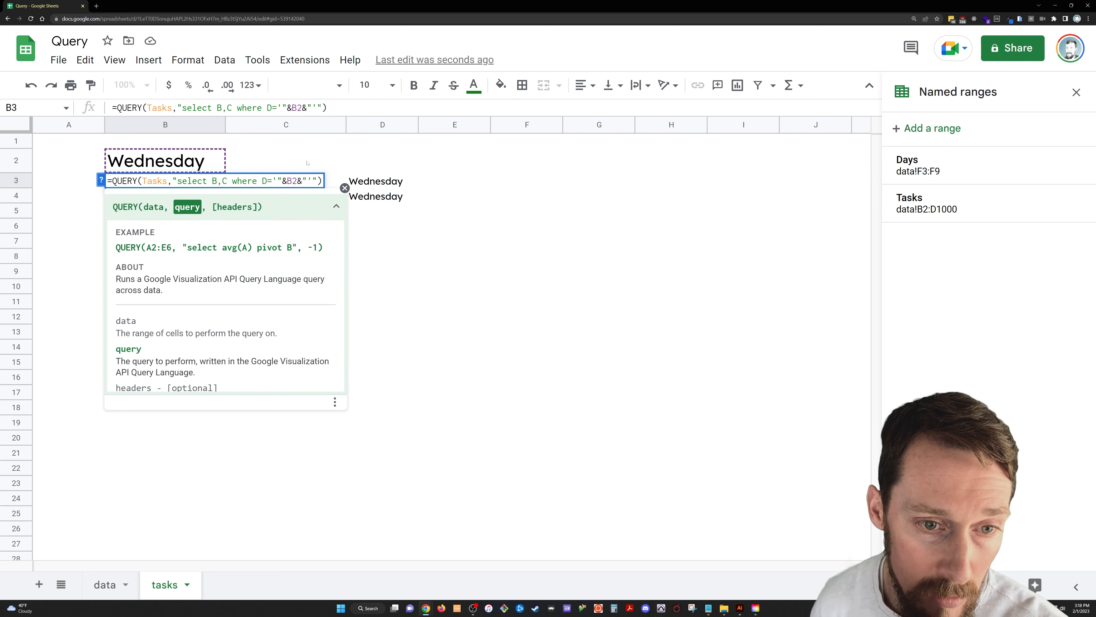
key("Return")
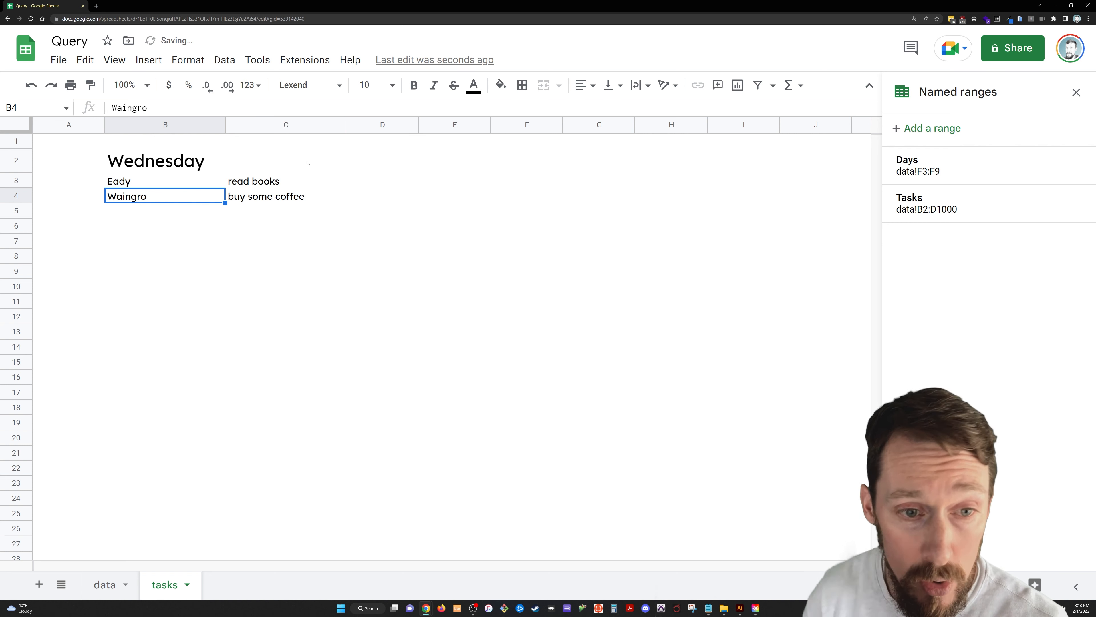
- Insert a row above the query results in row 3 and enter the headings Person in B3 and Task in C3
right_click(26, 181)
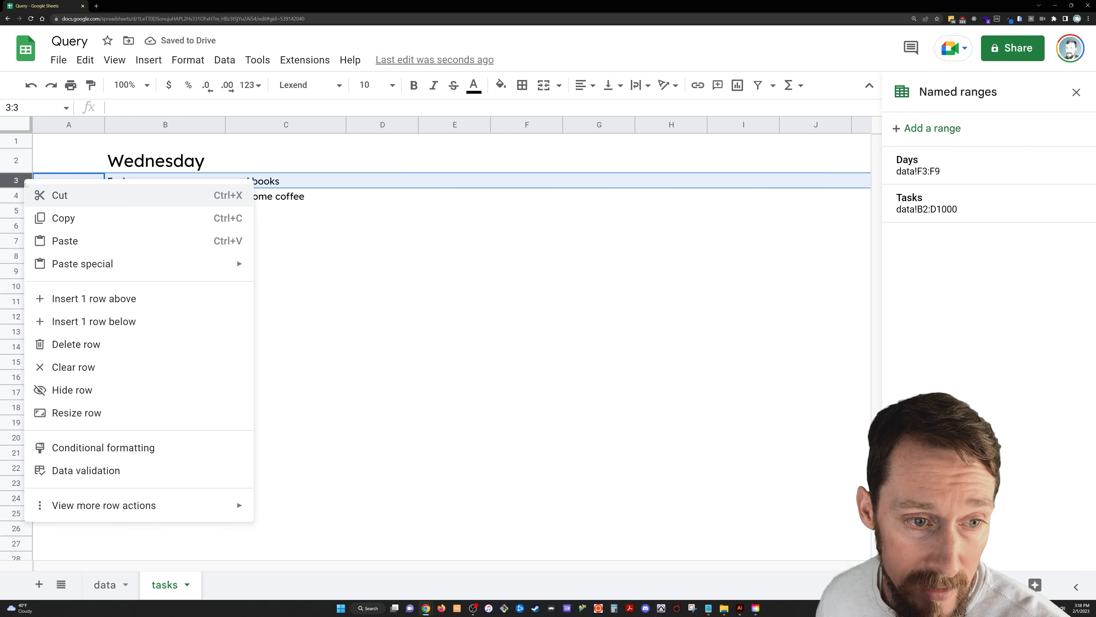
left_click(100, 298)
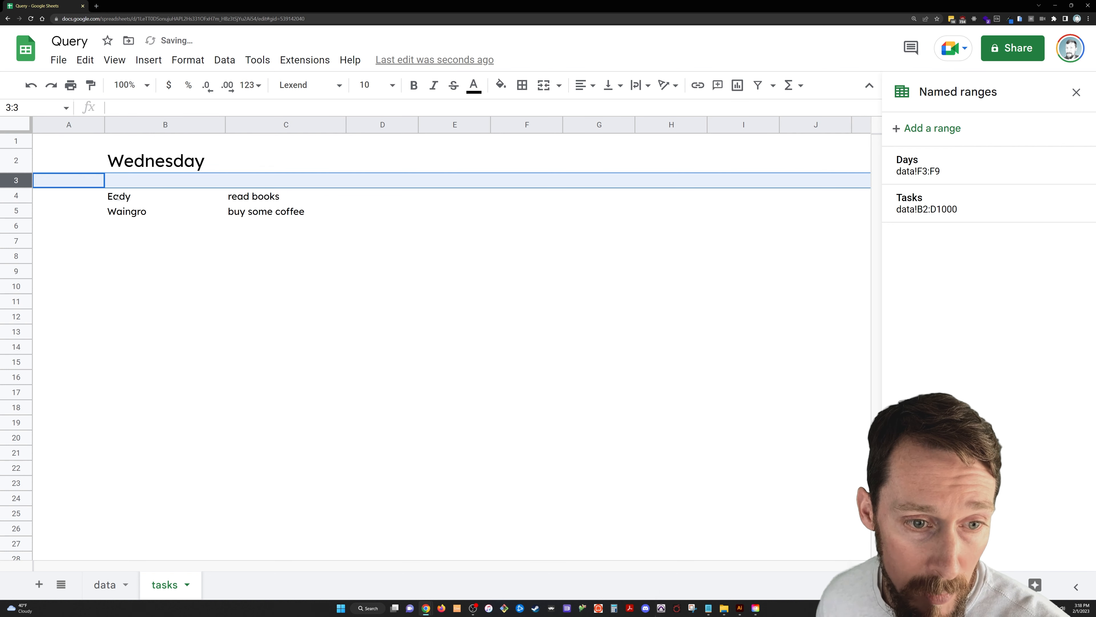
left_click(142, 183)
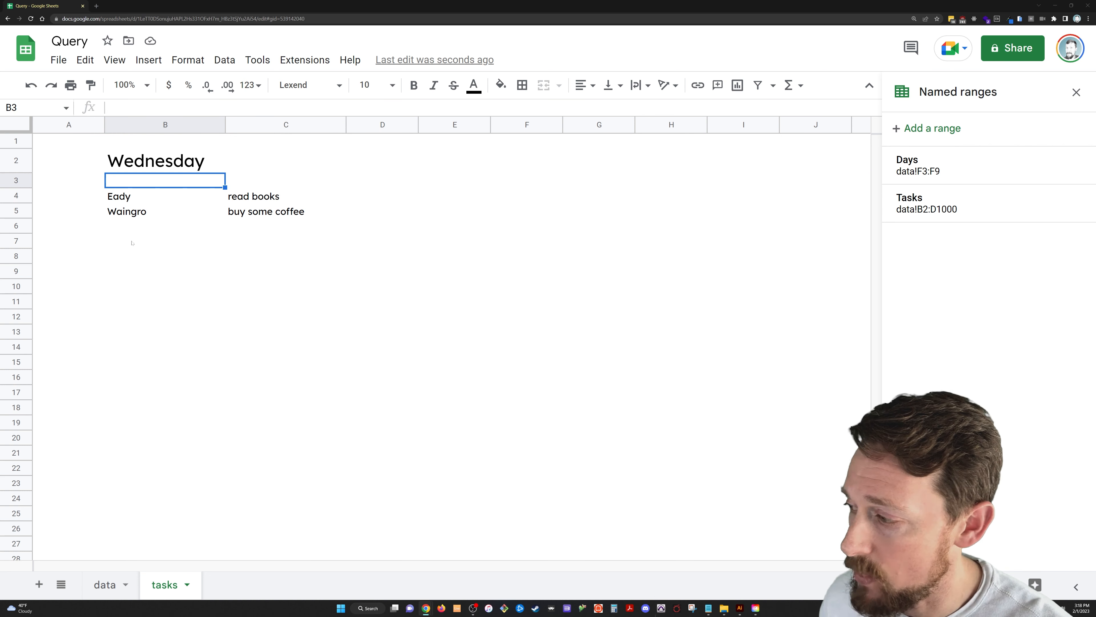
type("Person")
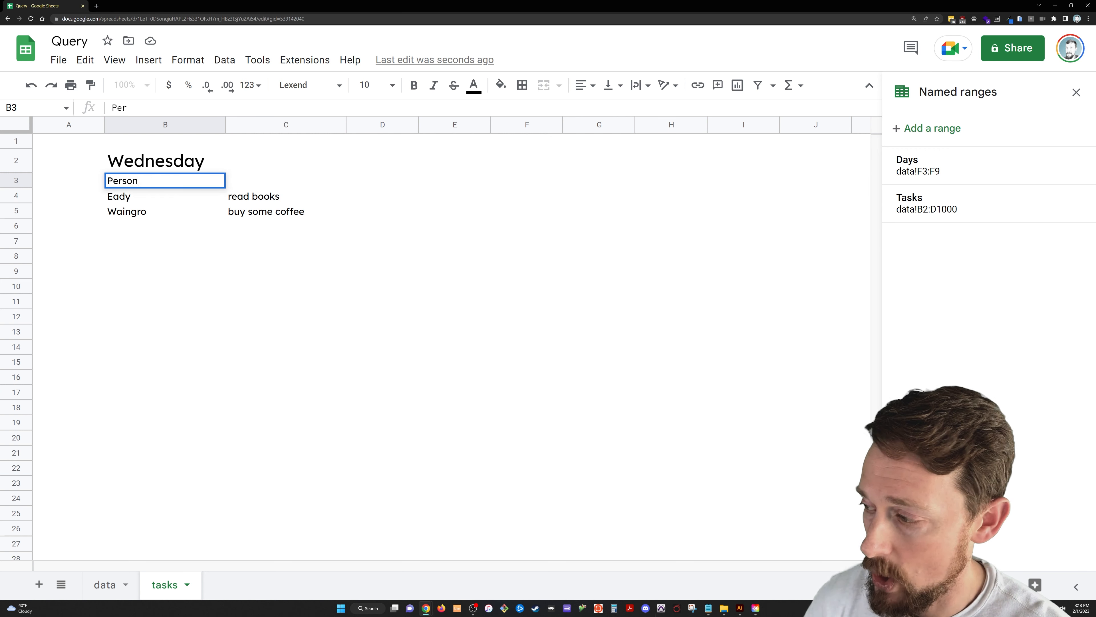
key("Tab")
type("Task")
key("Tab")
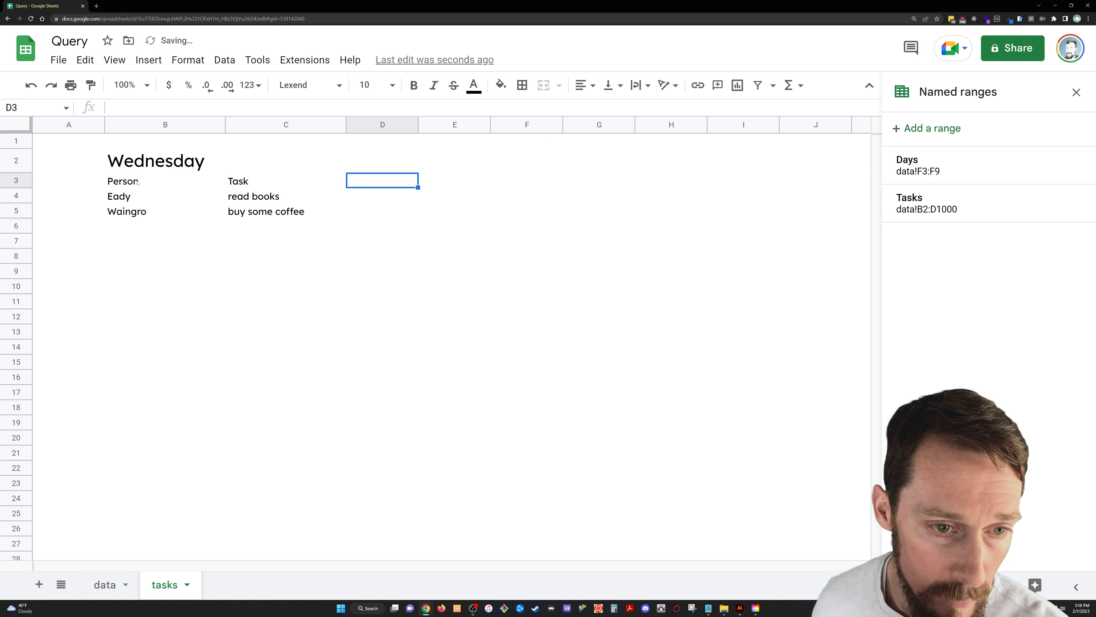
- Fill the heading cells B3:C3 with gray
left_click(138, 182)
left_click(280, 184, "shift")
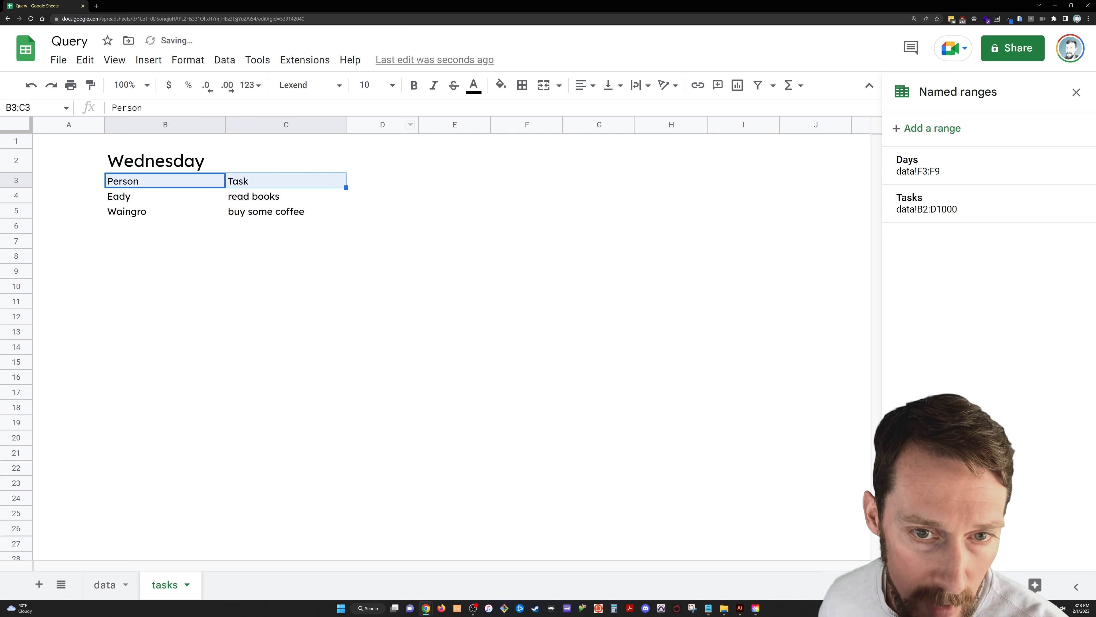
left_click(501, 85)
left_click(574, 133)
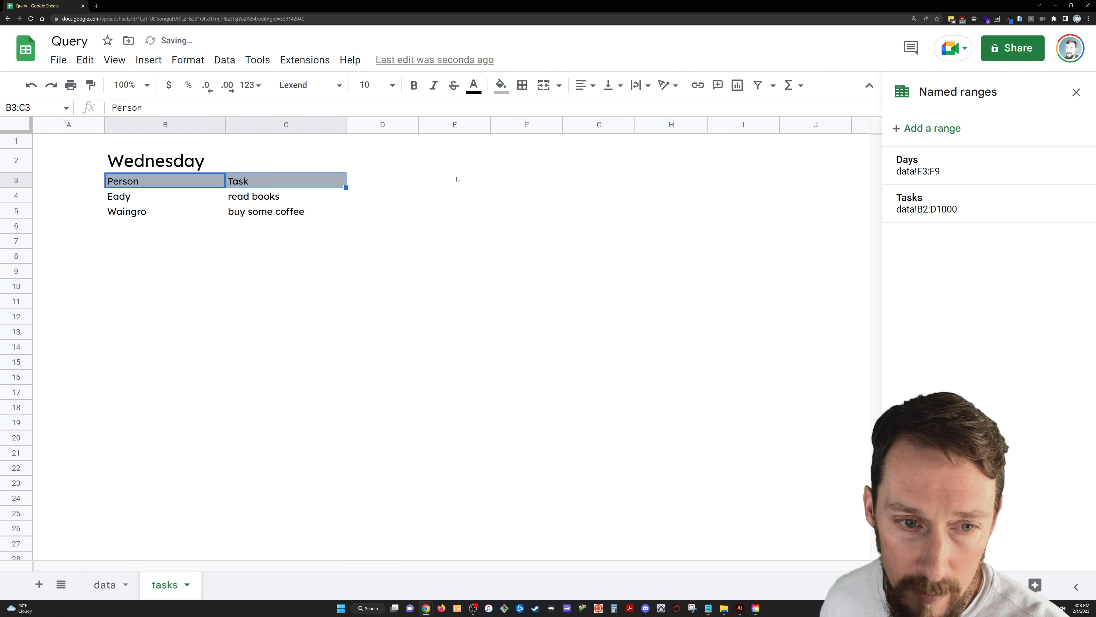
- Apply alternating colors to B3:C15 using the default blue-gray style with a header
left_click(313, 368, "shift")
left_click(500, 85)
left_click(609, 375)
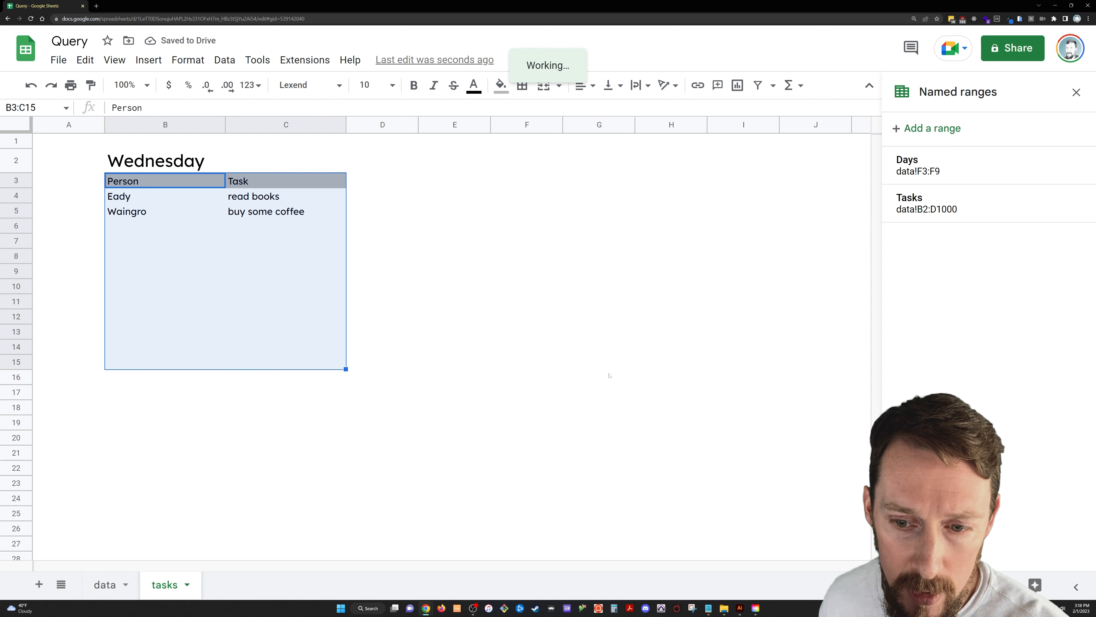
left_click(943, 311)
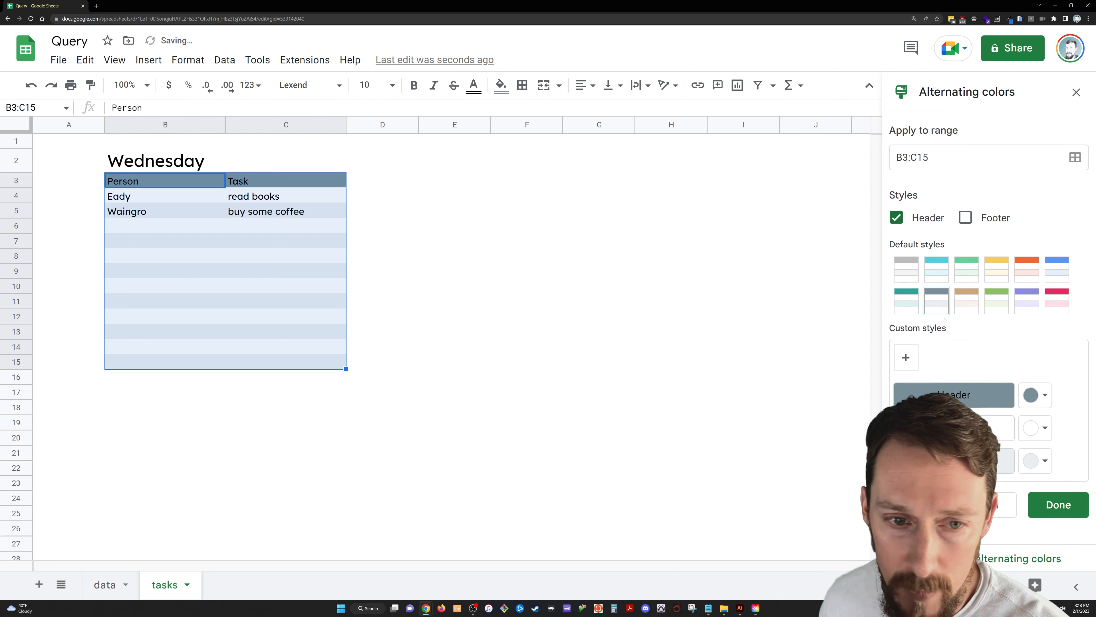
left_click(1058, 504)
- Add a thicker dark gray outer border around B2:C15
left_click(133, 167)
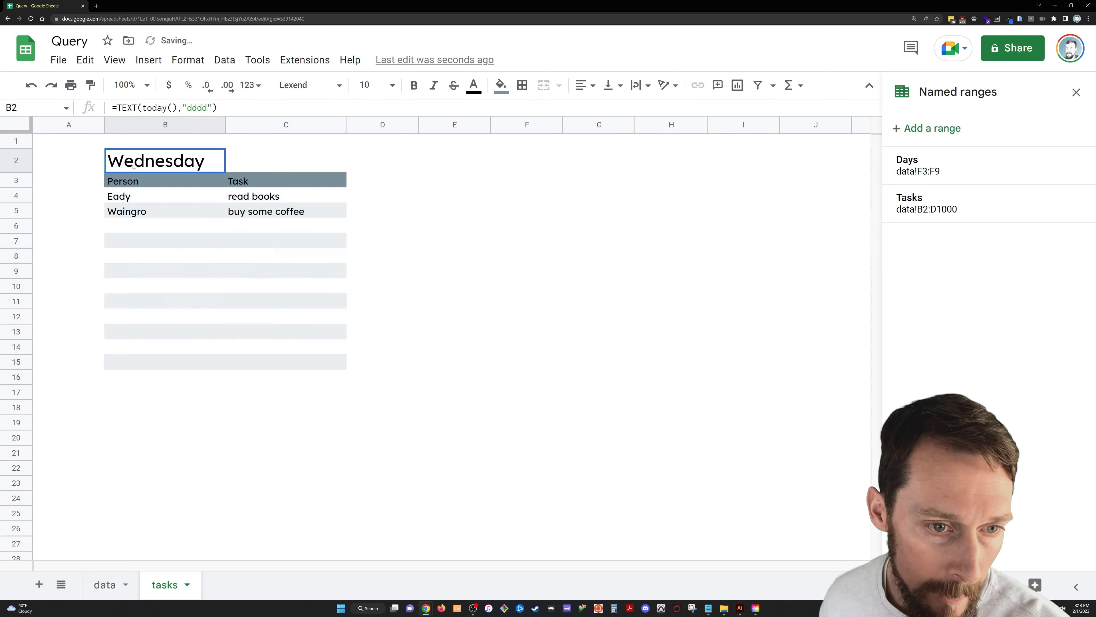
left_click(327, 366, "shift")
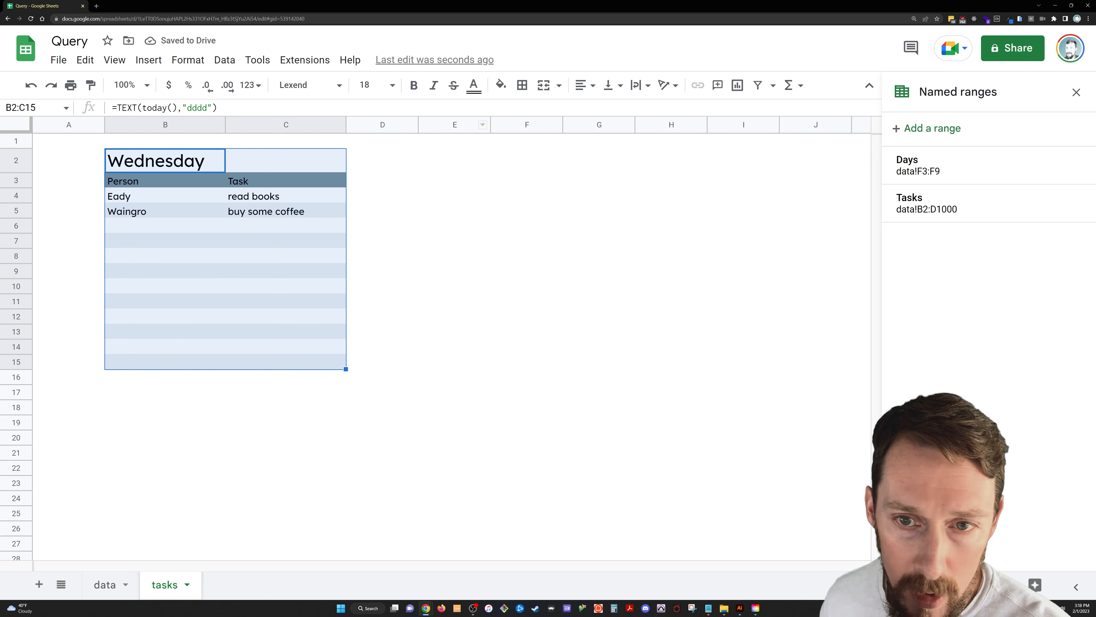
left_click(522, 84)
left_click(605, 113)
left_click(643, 115)
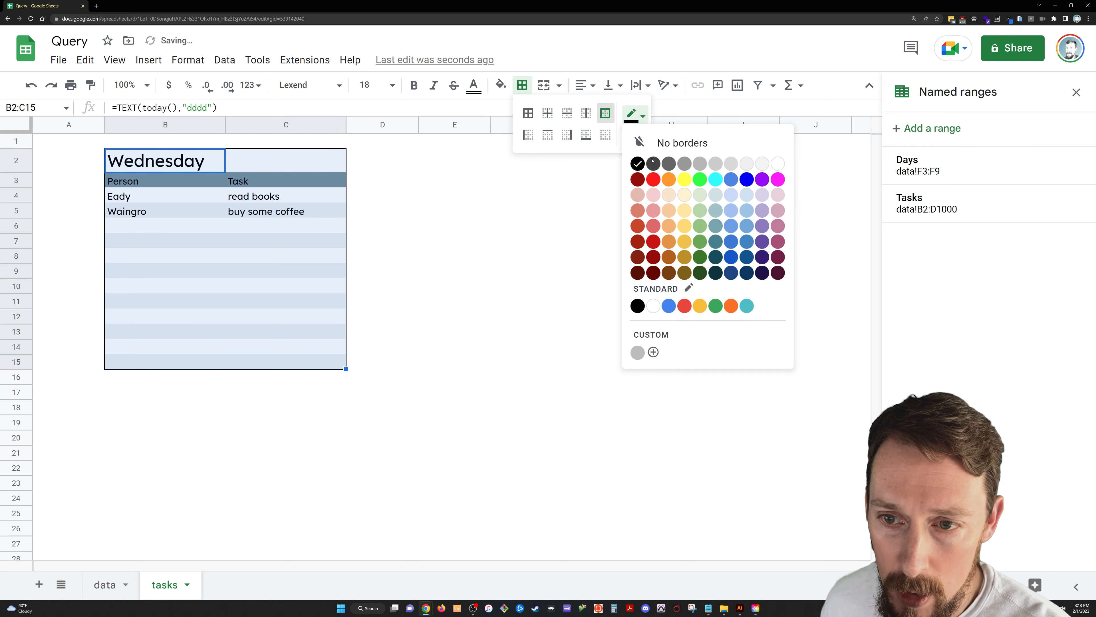
left_click(653, 164)
left_click(634, 133)
left_click(667, 189)
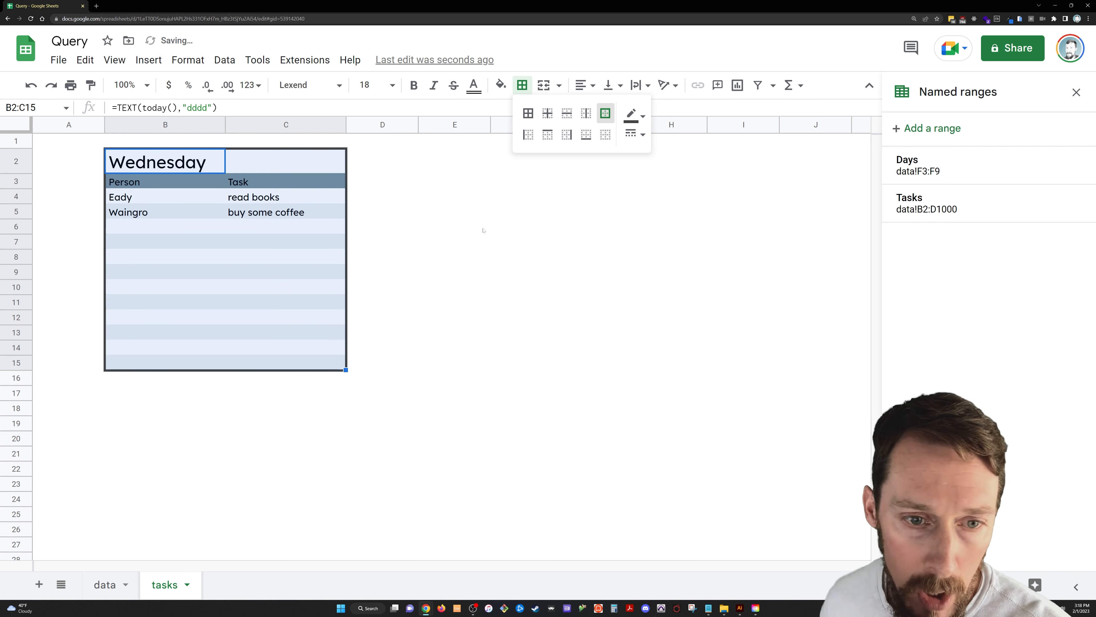
left_click(483, 230)
- Make row 1 several times taller and merge cells B1:C1 above the table
left_click_drag(15, 146, 15, 265)
left_click(159, 149)
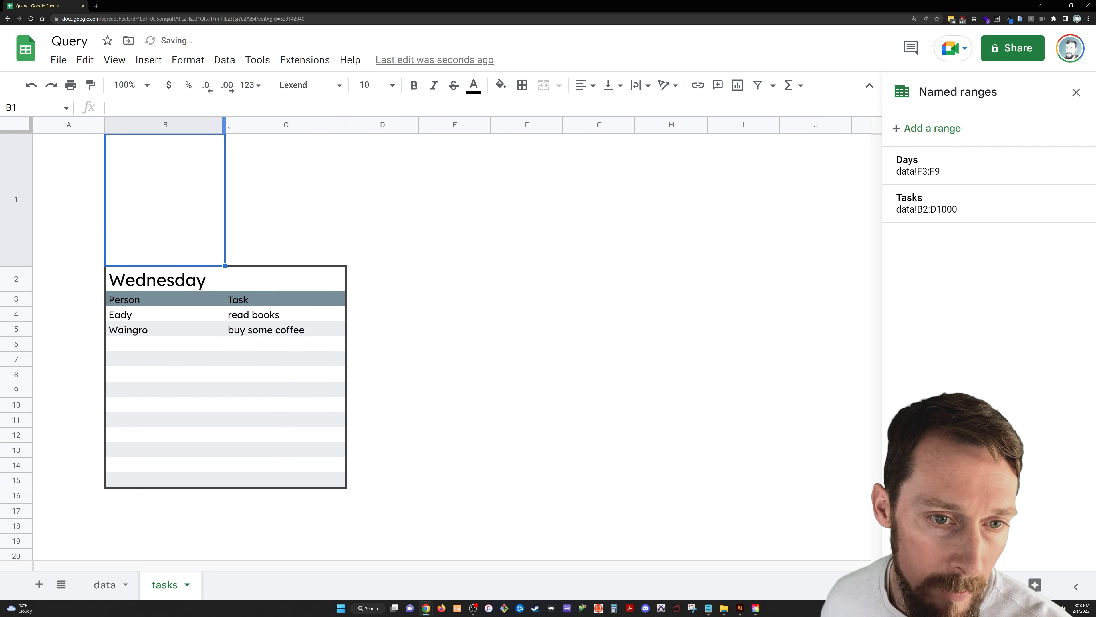
left_click_drag(346, 123, 345, 122)
left_click_drag(203, 157, 294, 160)
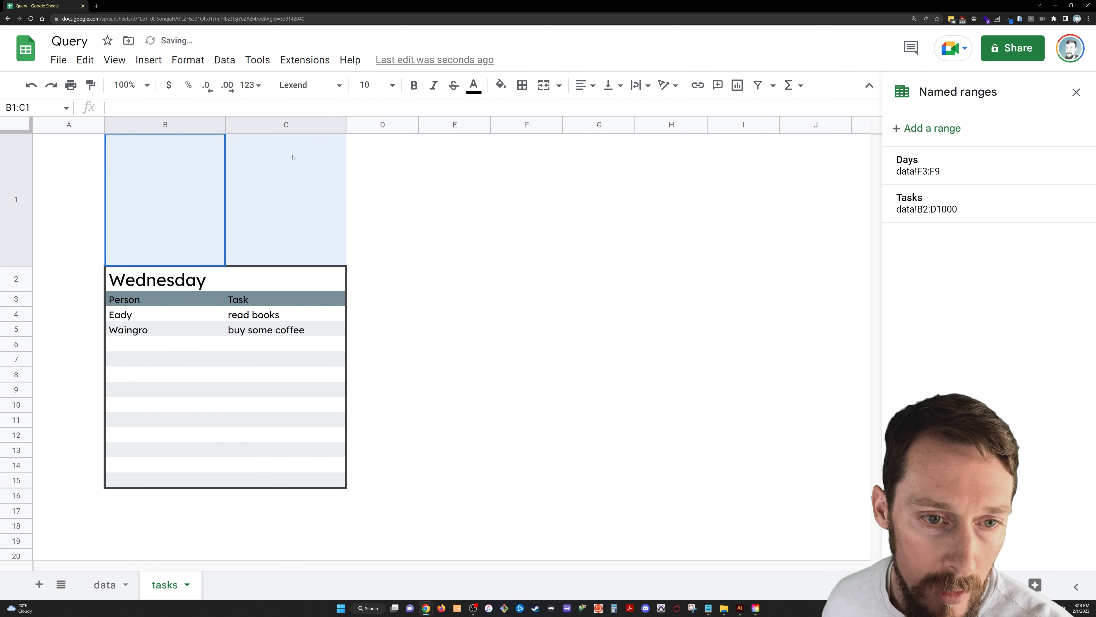
left_click(544, 84)
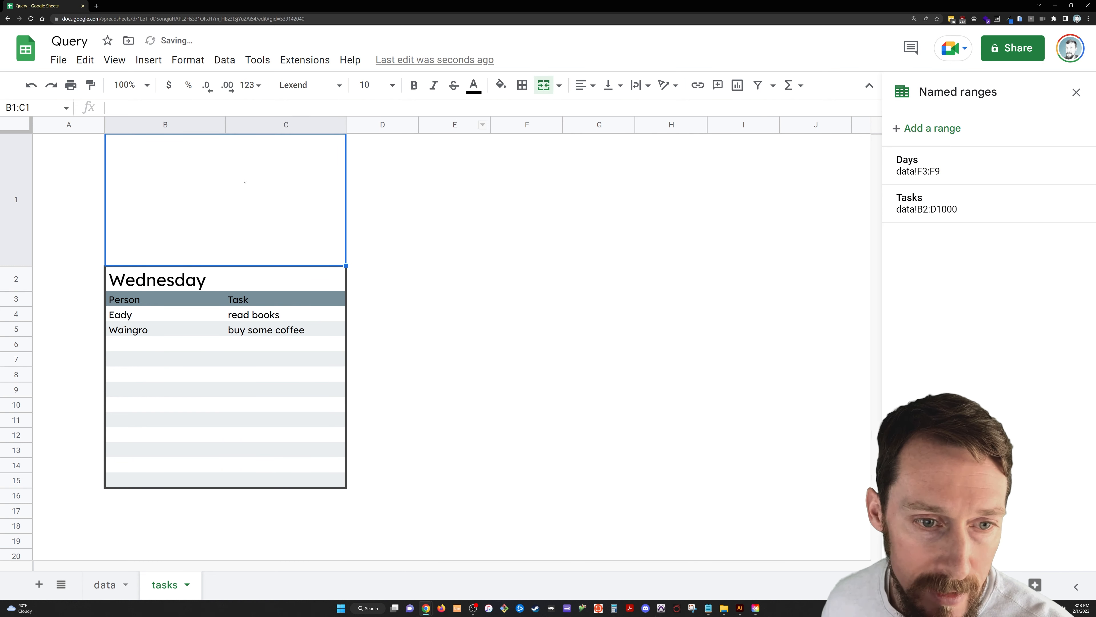
- Open the dialog for inserting an image in the merged cell B1:C1
left_click(148, 60)
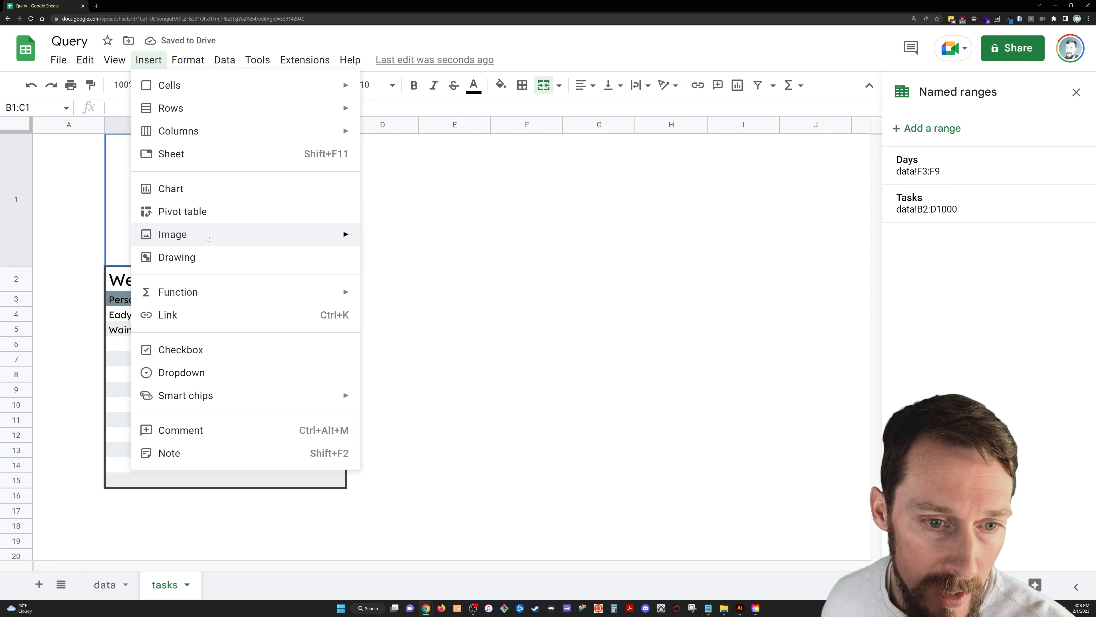
mouse_move(208, 234)
left_click(410, 238)
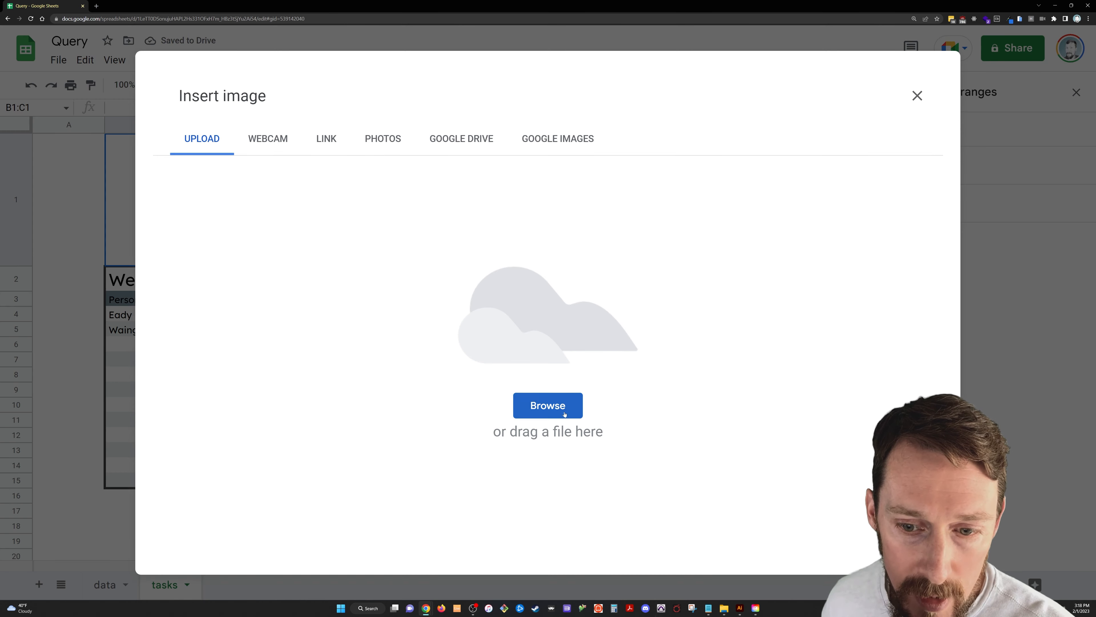
left_click(524, 415)
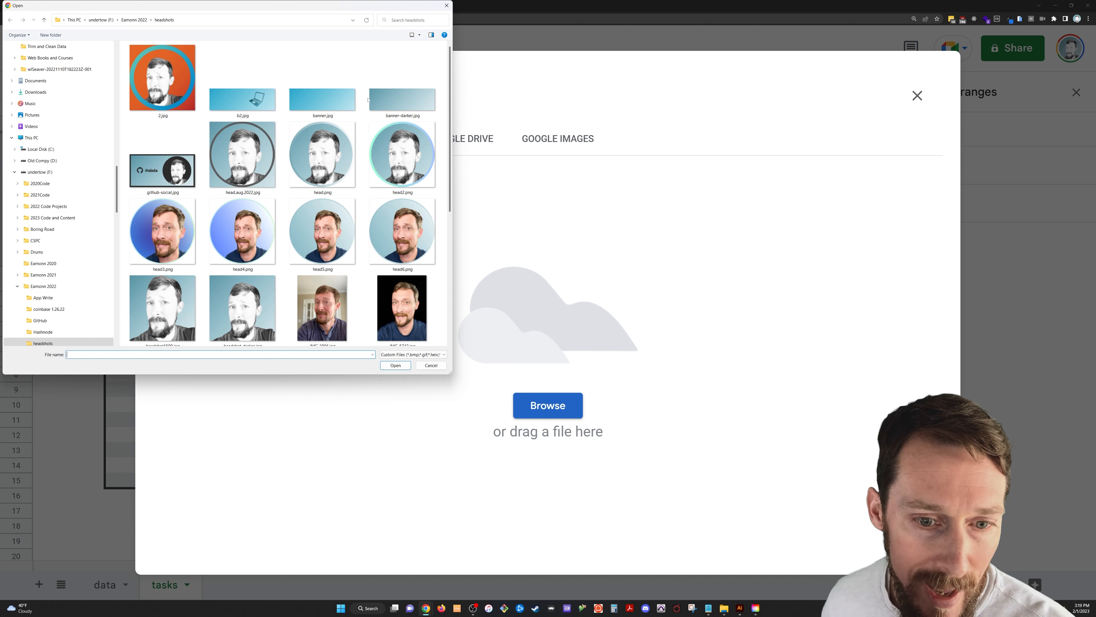
left_click(100, 20)
key("Escape")
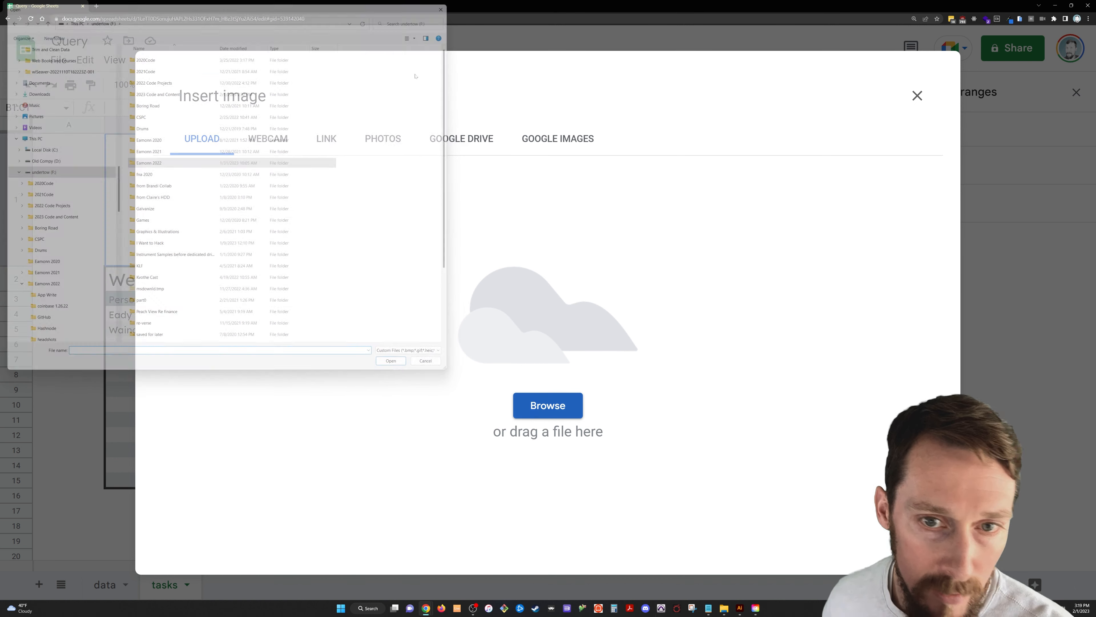
- Switch to File Explorer's 02.01.23 Query with Deniro folder and upload de-niro-quest.png into the open image dialog
key("alt+Tab")
key("alt+Tab")
key("alt+Tab")
key("alt+Tab")
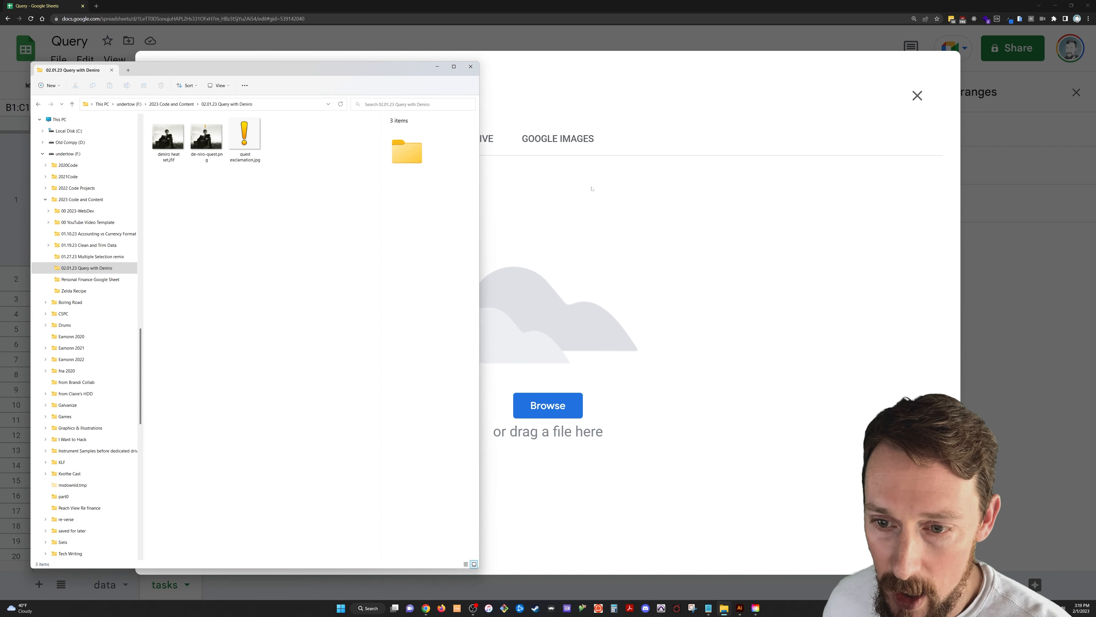
left_click_drag(206, 136, 636, 252)
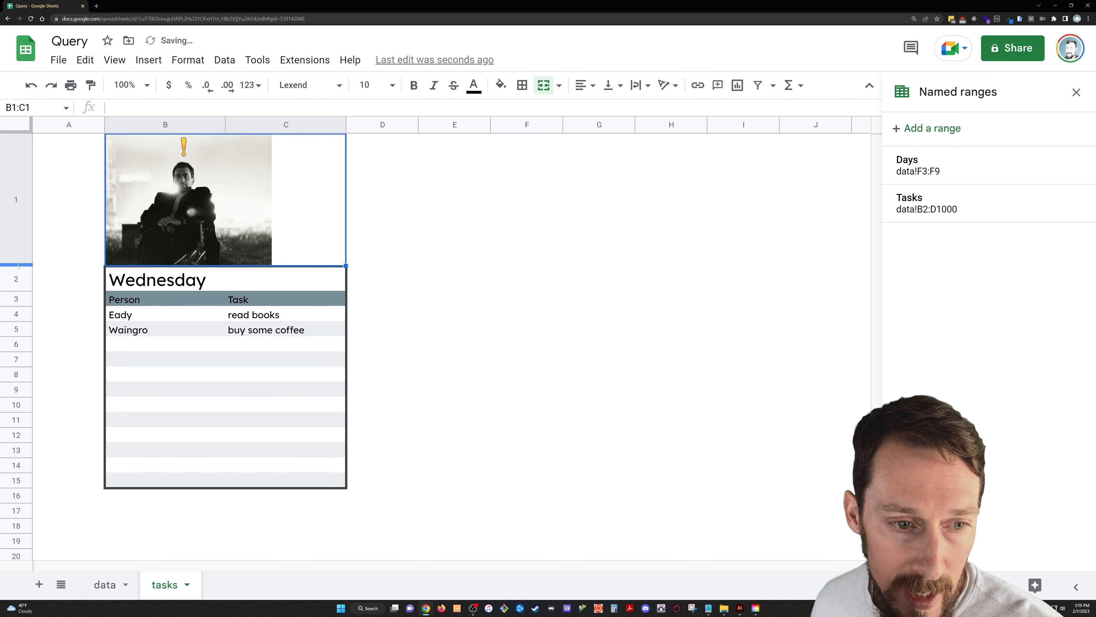
- Increase the height of row 1 to enlarge the image and center it horizontally in the merged cell
left_click_drag(18, 265, 19, 293)
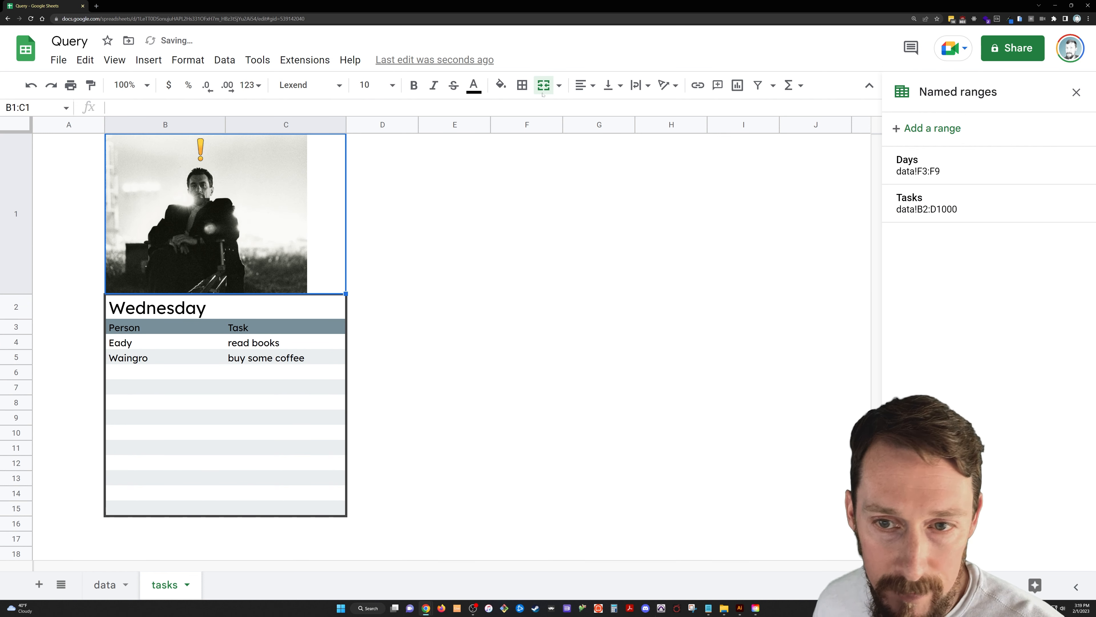
left_click(587, 85)
left_click(601, 109)
left_click(382, 259)
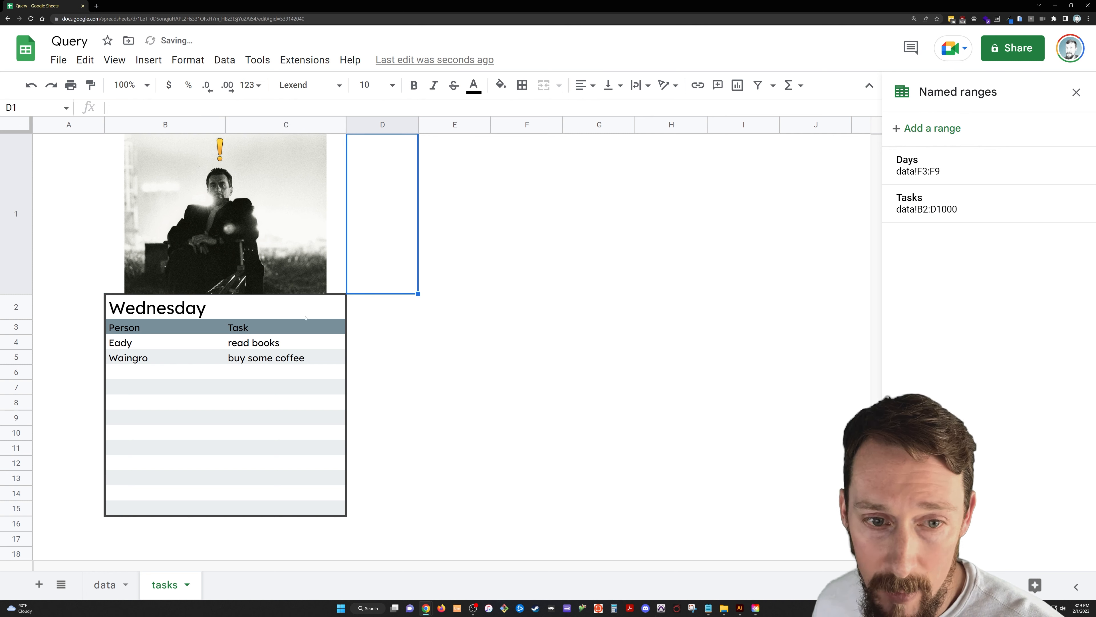